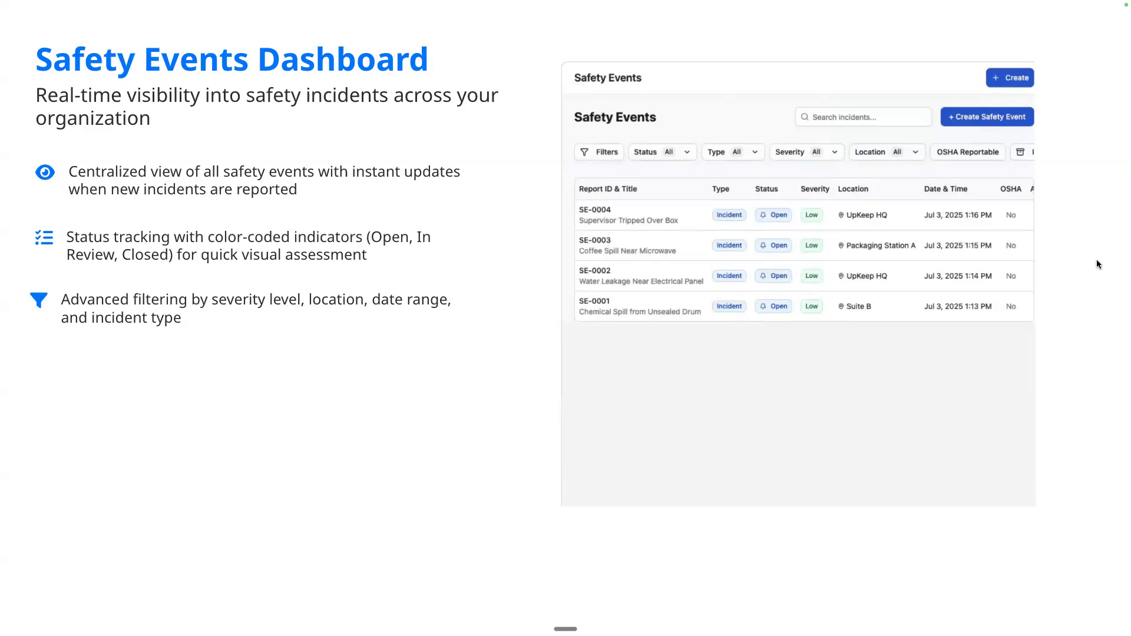
{"action": "key", "text": "Right"}
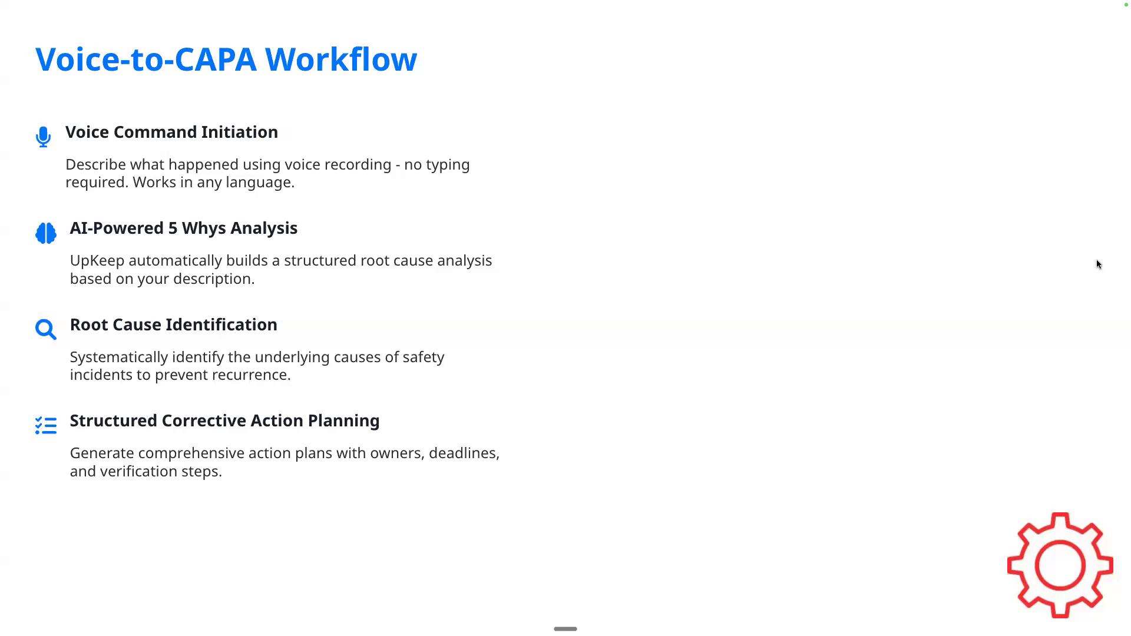
{"action": "key", "text": "Right"}
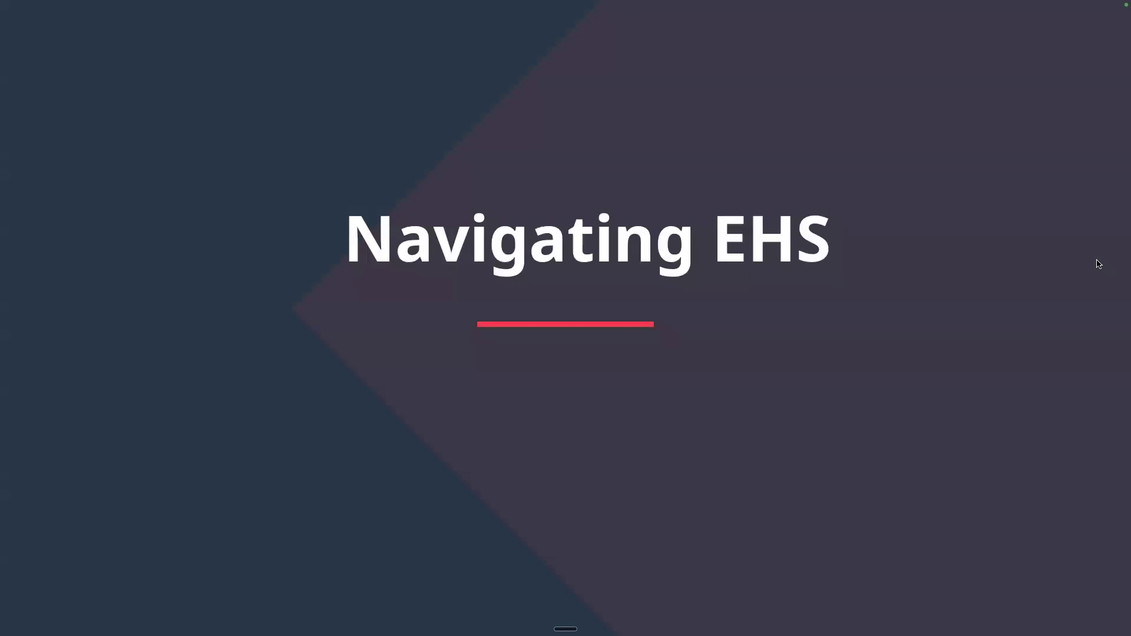
Switch to UpKeep EHS in the browser and create an access point named Northside Entrance at Western Region - Building #1, generating its QR code.
{"action": "key", "text": "ctrl+Right"}
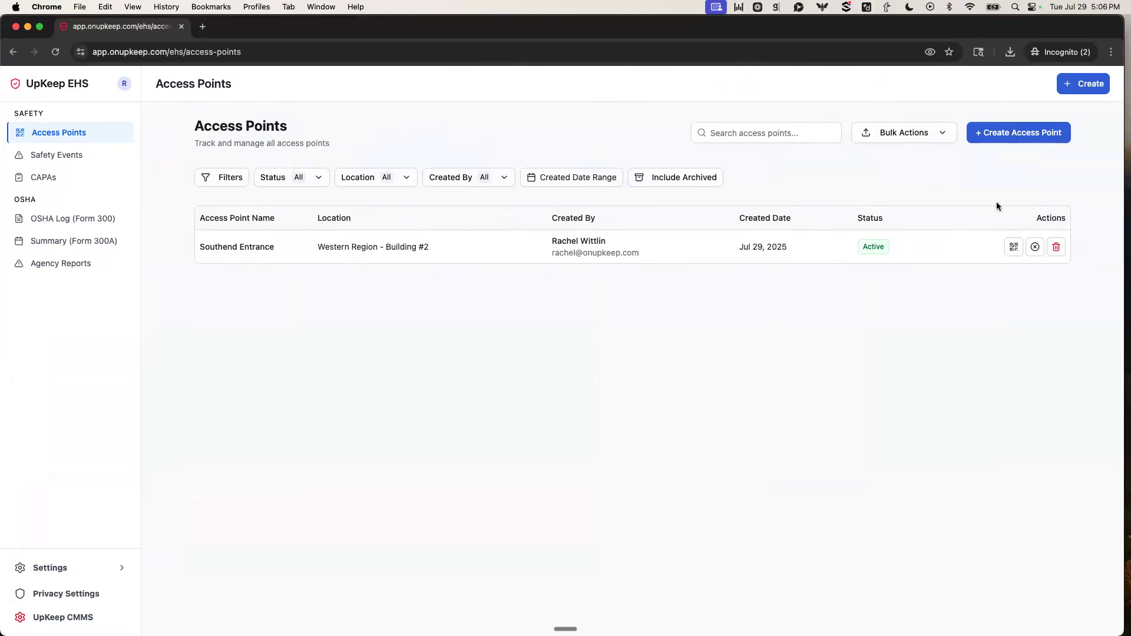
{"action": "left_click", "coordinate": [1007, 137]}
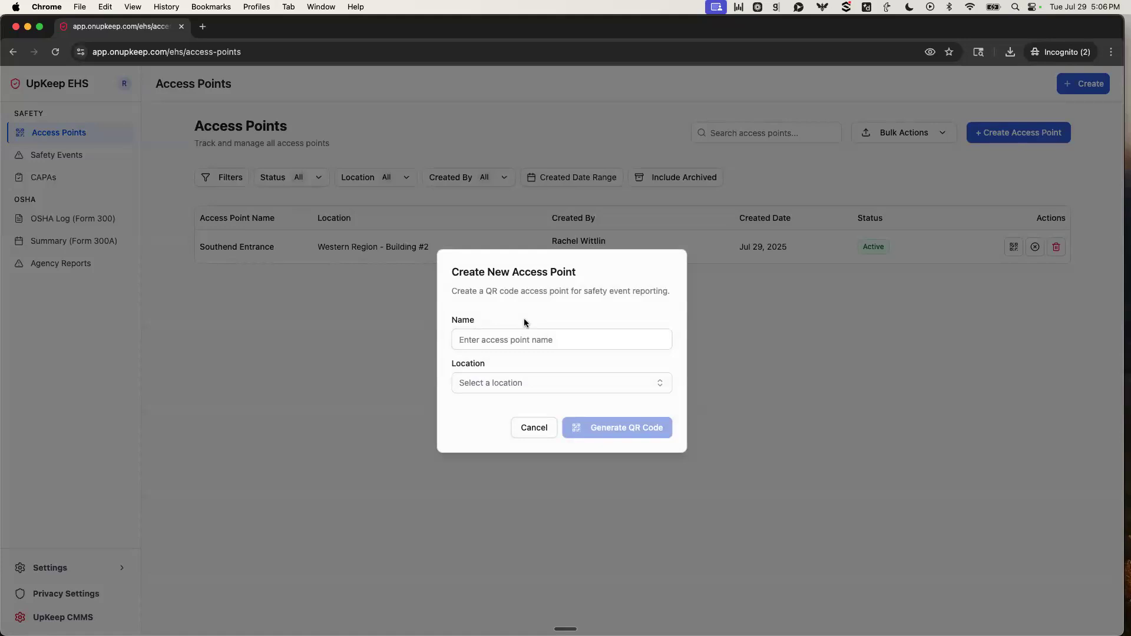
{"action": "left_click", "coordinate": [487, 340]}
{"action": "type", "text": "Northside Entrance"}
{"action": "left_click", "coordinate": [528, 386]}
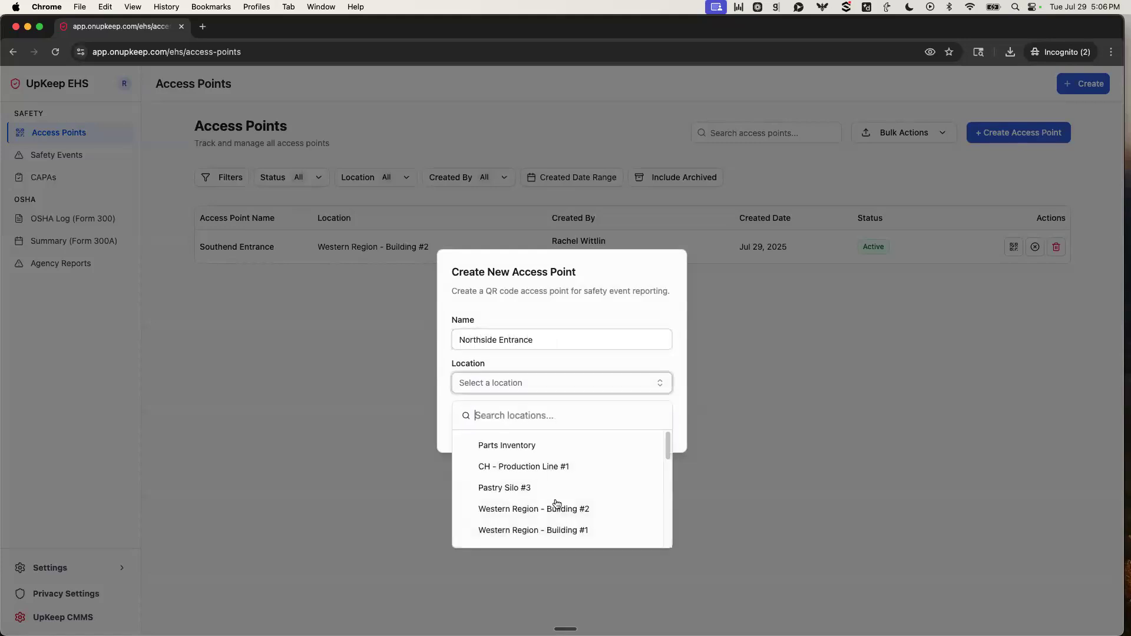
{"action": "left_click", "coordinate": [568, 530]}
{"action": "left_click", "coordinate": [608, 429]}
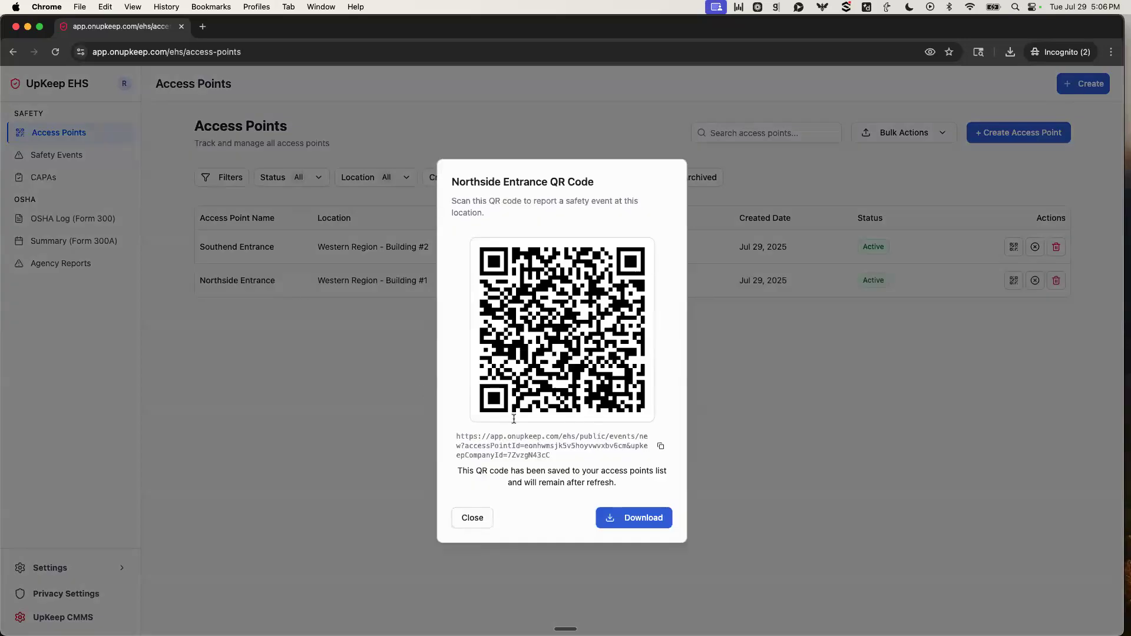
{"action": "left_click", "coordinate": [469, 524]}
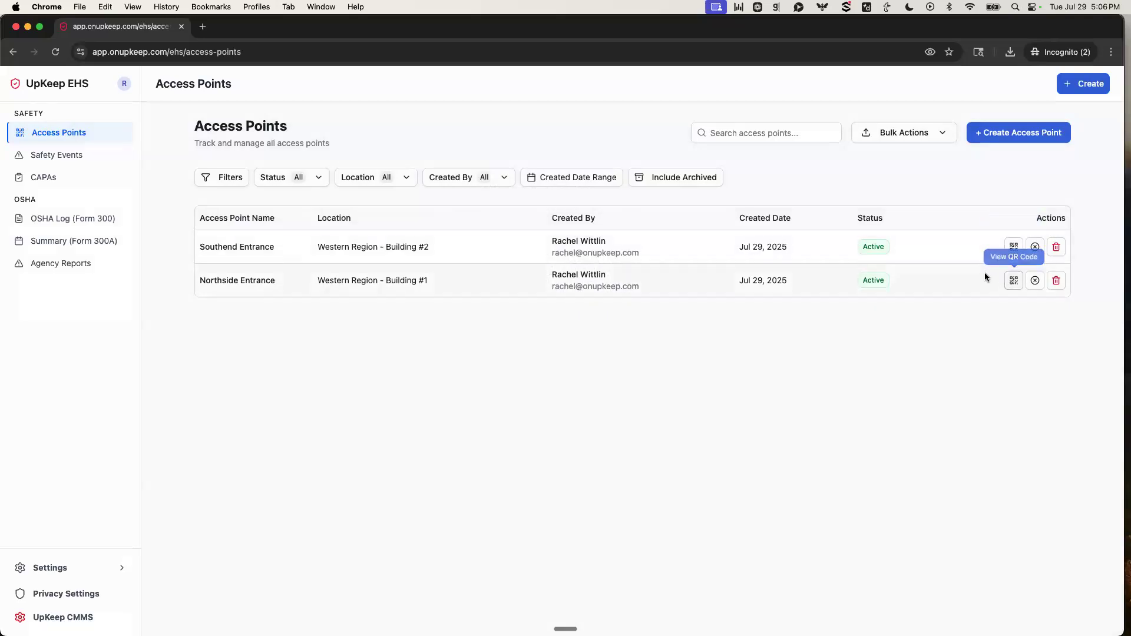
Display the QR code of the Southend Entrance access point and switch to the phone's camera to scan it.
{"action": "left_click", "coordinate": [1013, 247]}
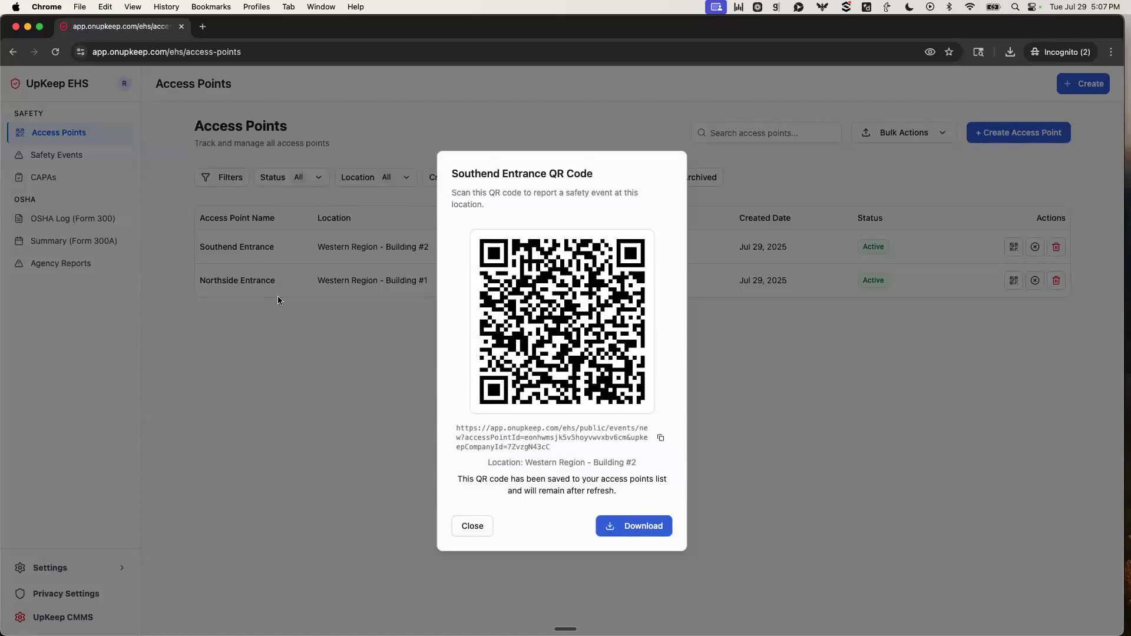
{"action": "key", "text": "ctrl+Right"}
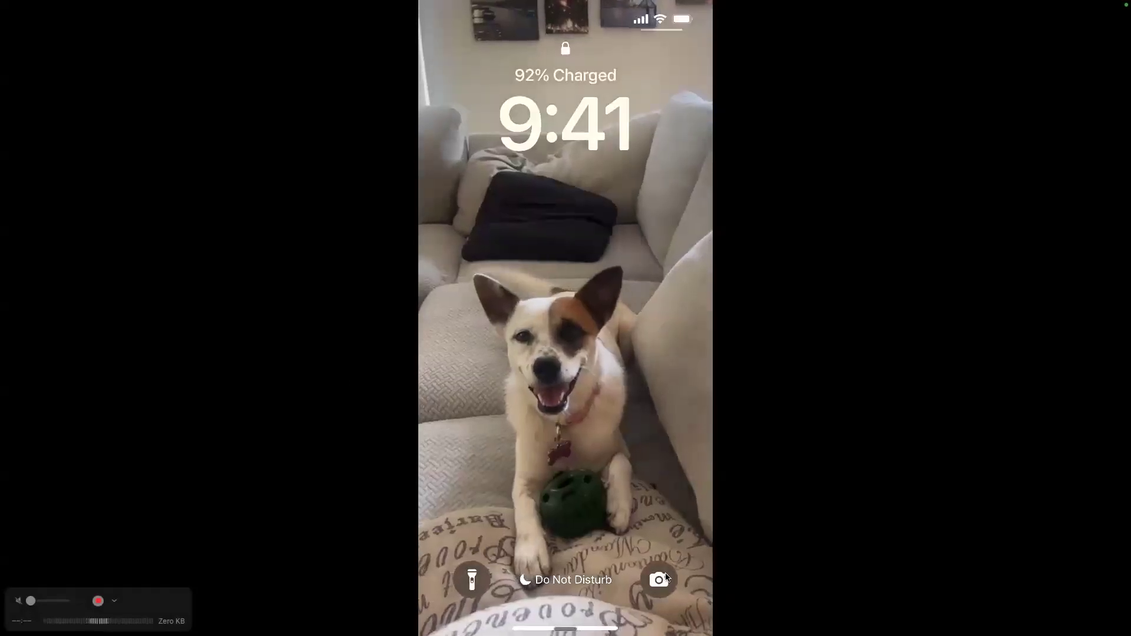
{"action": "left_click", "coordinate": [660, 580]}
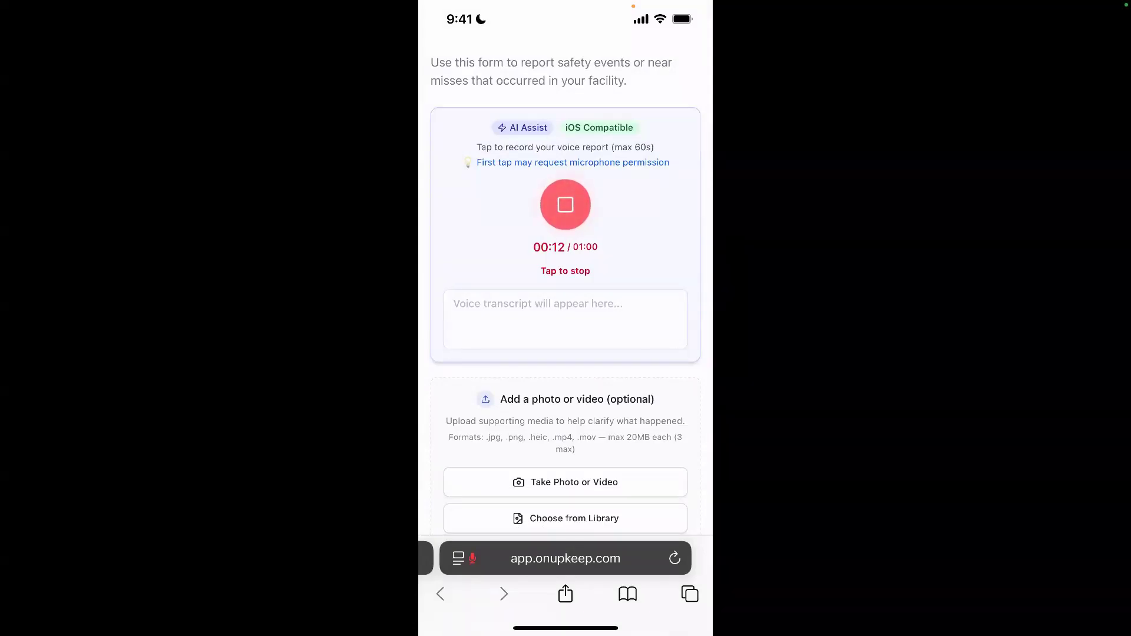
Finish the voice recording of the safety event and let the AI transcribe it and fill out the form.
{"action": "left_click", "coordinate": [565, 205]}
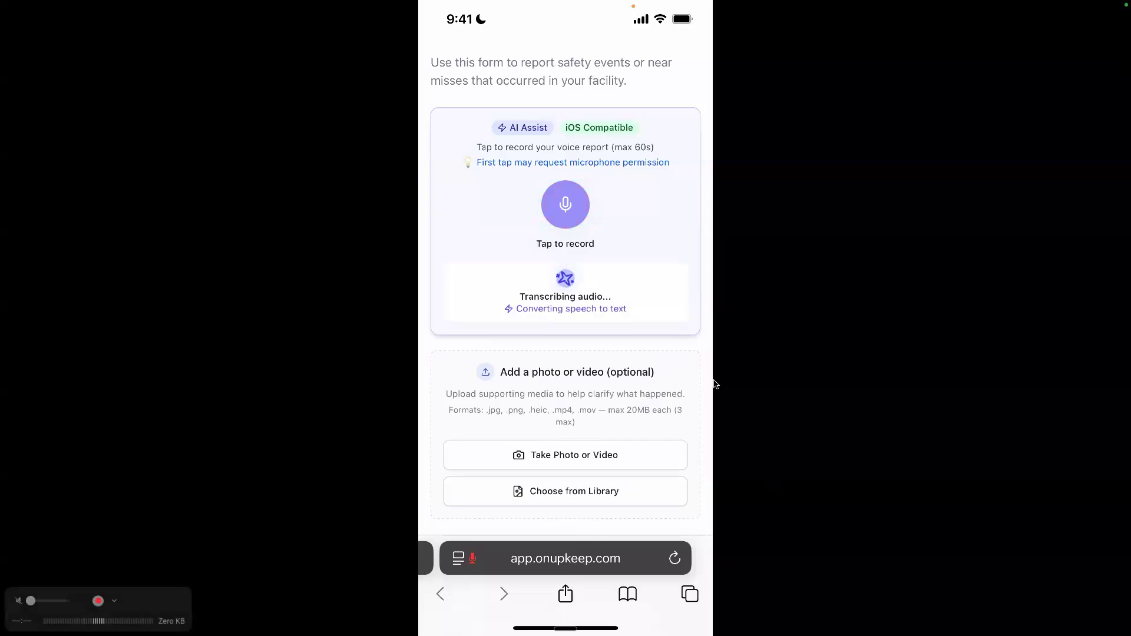
{"action": "scroll", "coordinate": [611, 315], "scroll_direction": "down", "scroll_amount": 1}
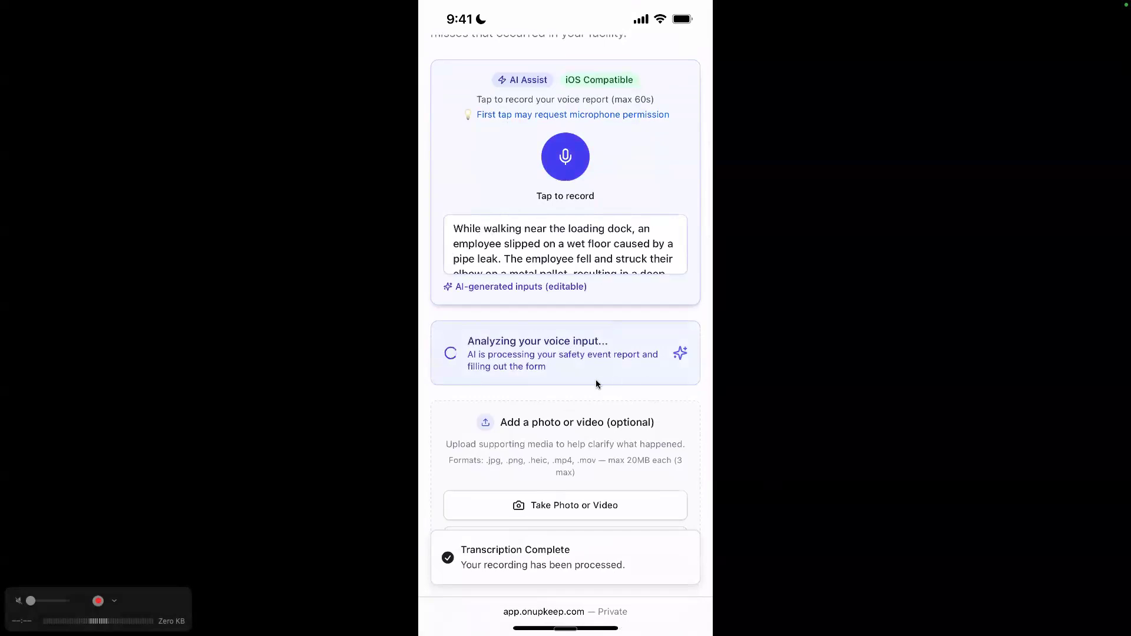
{"action": "scroll", "coordinate": [591, 380], "scroll_direction": "down", "scroll_amount": 2}
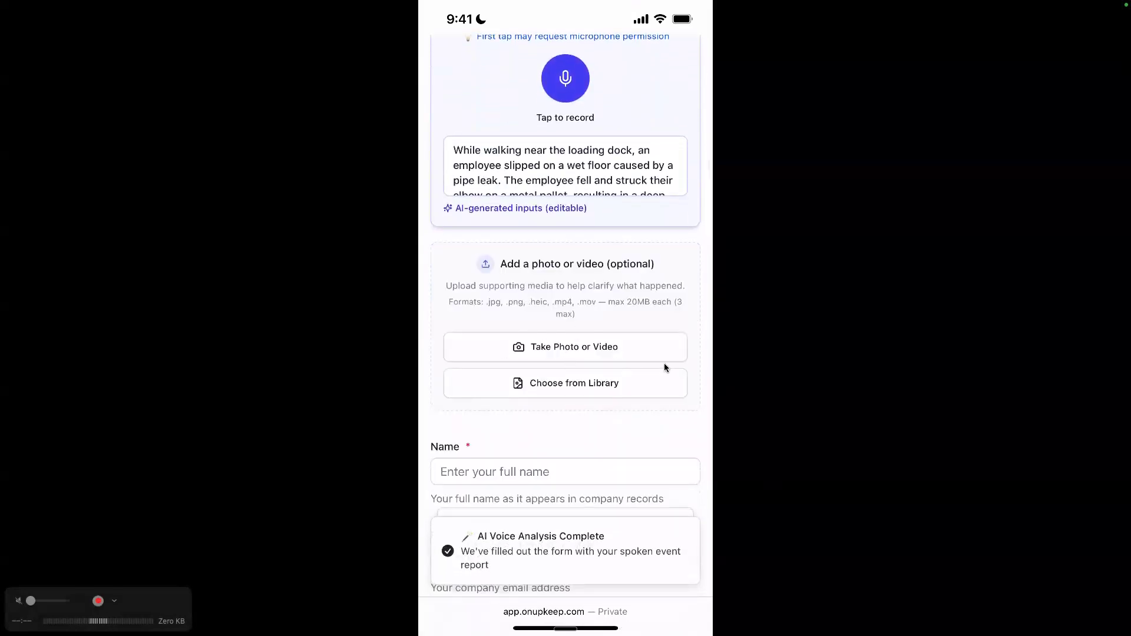
Fill in the reporter's full name and company e-mail address in the safety event form.
{"action": "scroll", "coordinate": [613, 370], "scroll_direction": "down", "scroll_amount": 3}
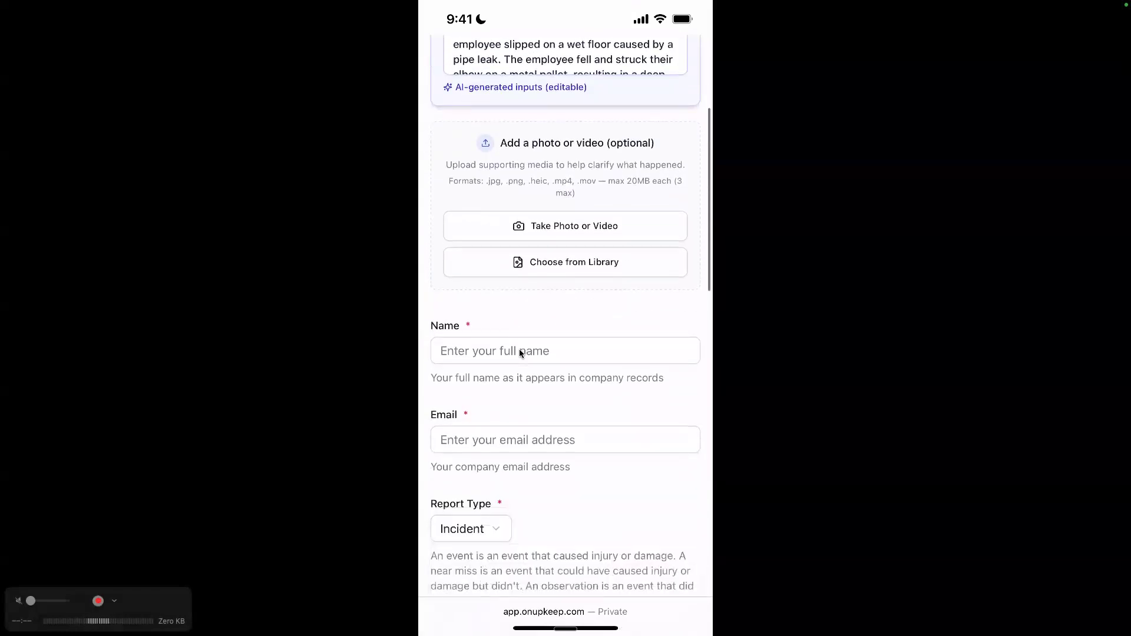
{"action": "left_click", "coordinate": [519, 352]}
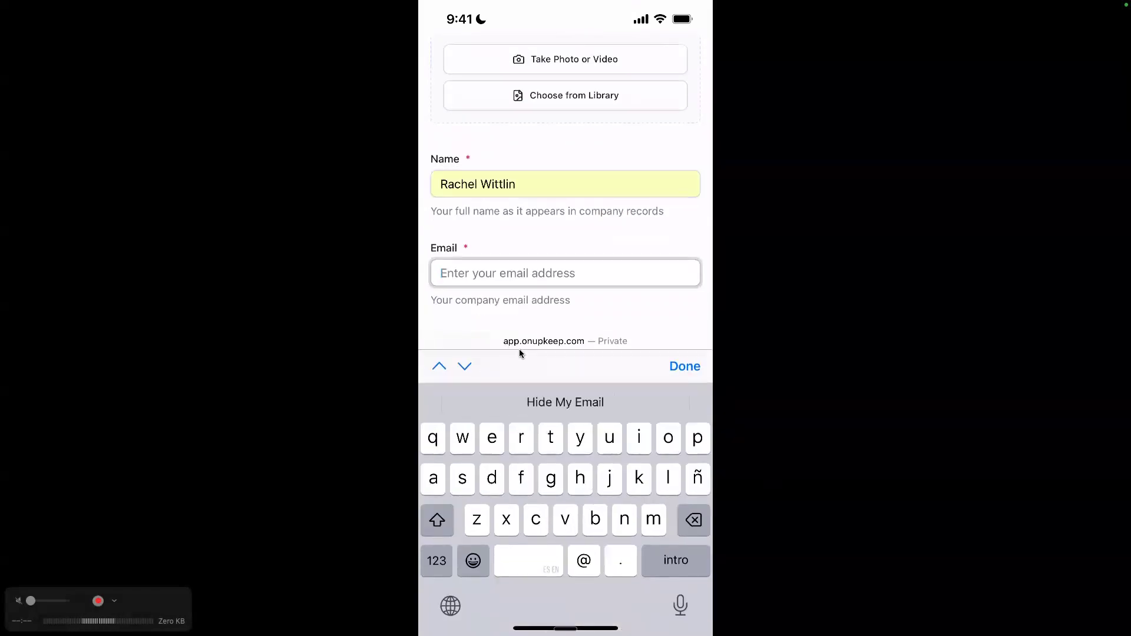
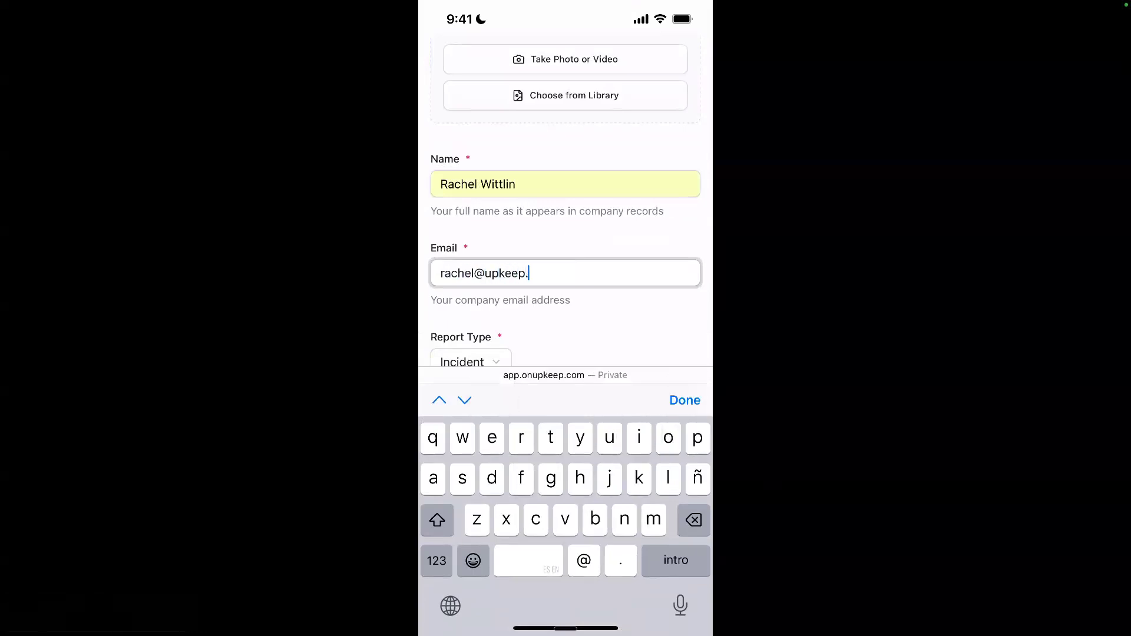
{"action": "left_click", "coordinate": [685, 400]}
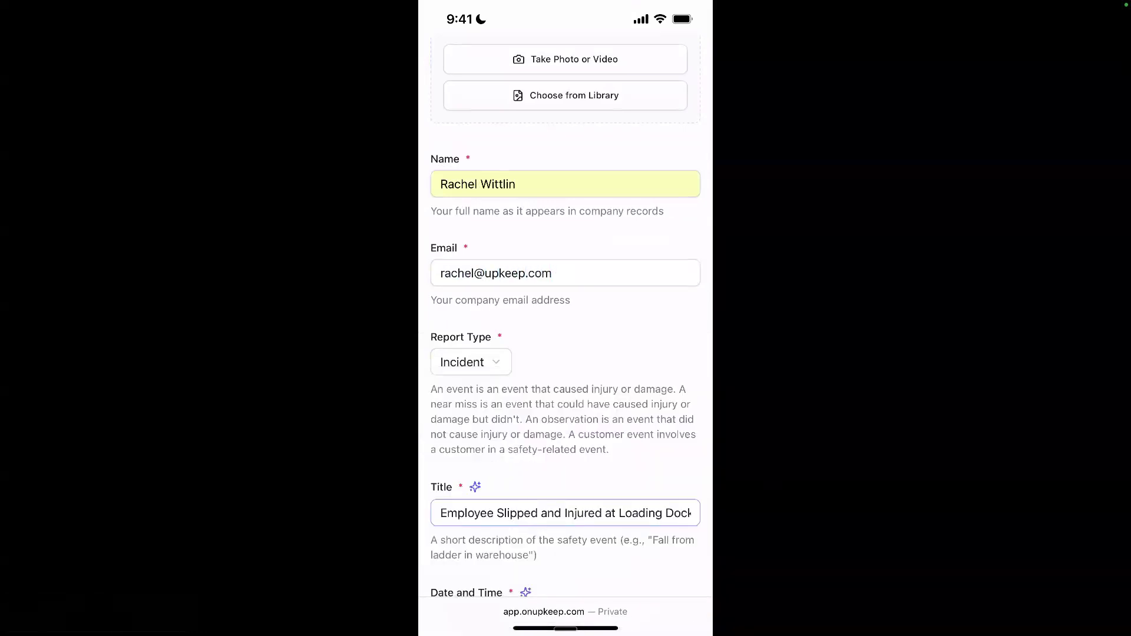
Review the AI-filled incident fields, set the severity level to Medium and submit the report.
{"action": "scroll", "coordinate": [565, 325], "scroll_direction": "down", "scroll_amount": 2}
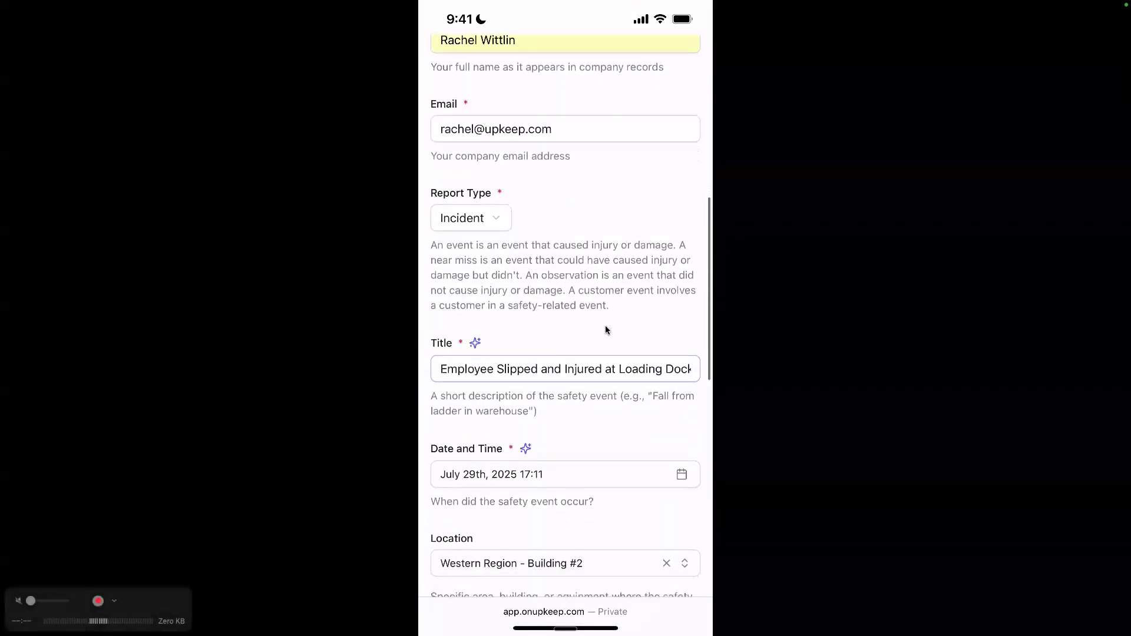
{"action": "scroll", "coordinate": [606, 327], "scroll_direction": "down", "scroll_amount": 2}
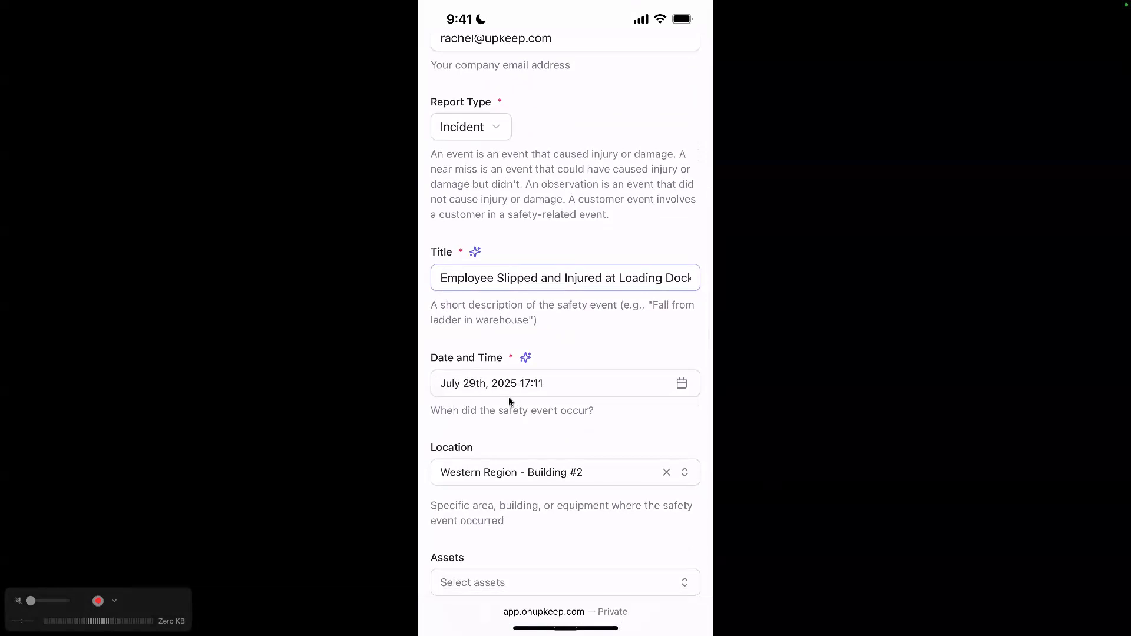
{"action": "scroll", "coordinate": [508, 396], "scroll_direction": "down", "scroll_amount": 2}
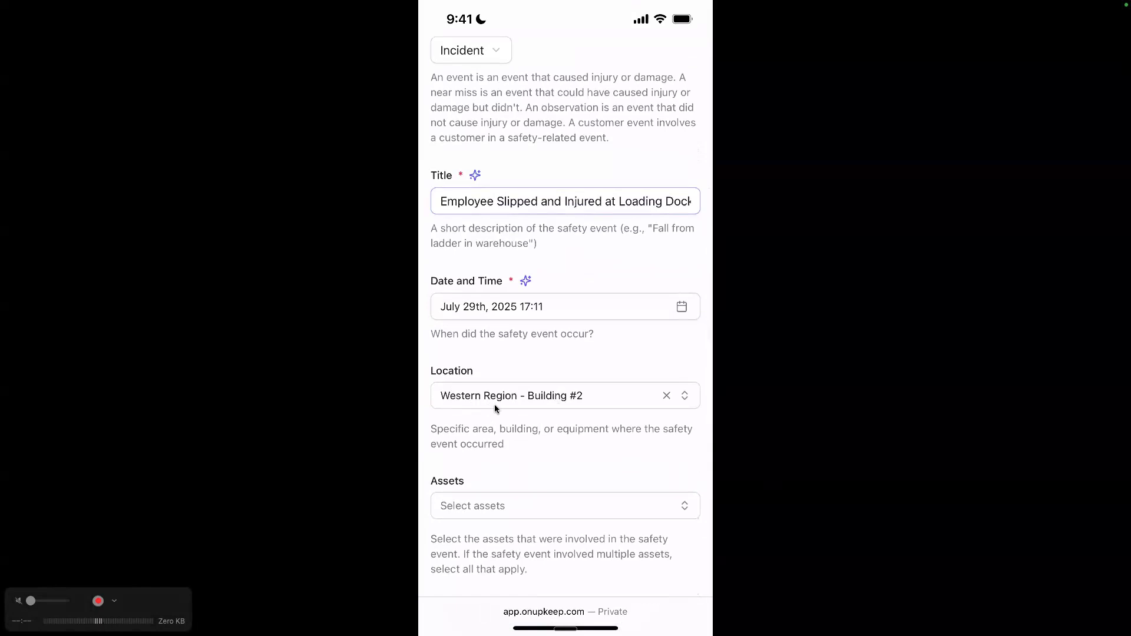
{"action": "scroll", "coordinate": [494, 404], "scroll_direction": "down", "scroll_amount": 2}
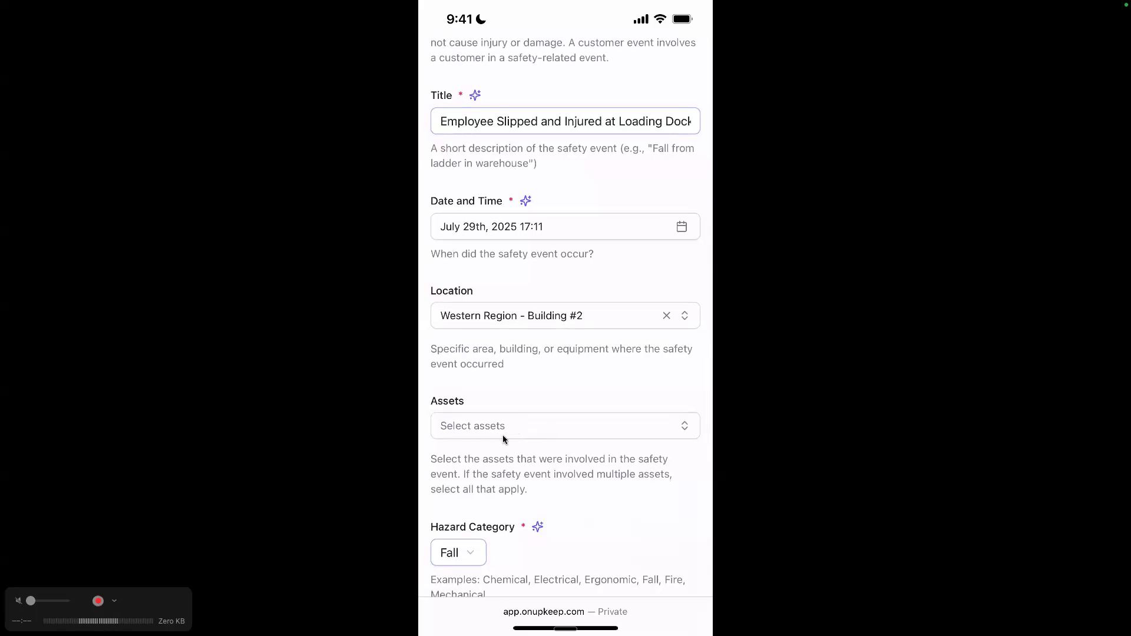
{"action": "scroll", "coordinate": [539, 440], "scroll_direction": "down", "scroll_amount": 7}
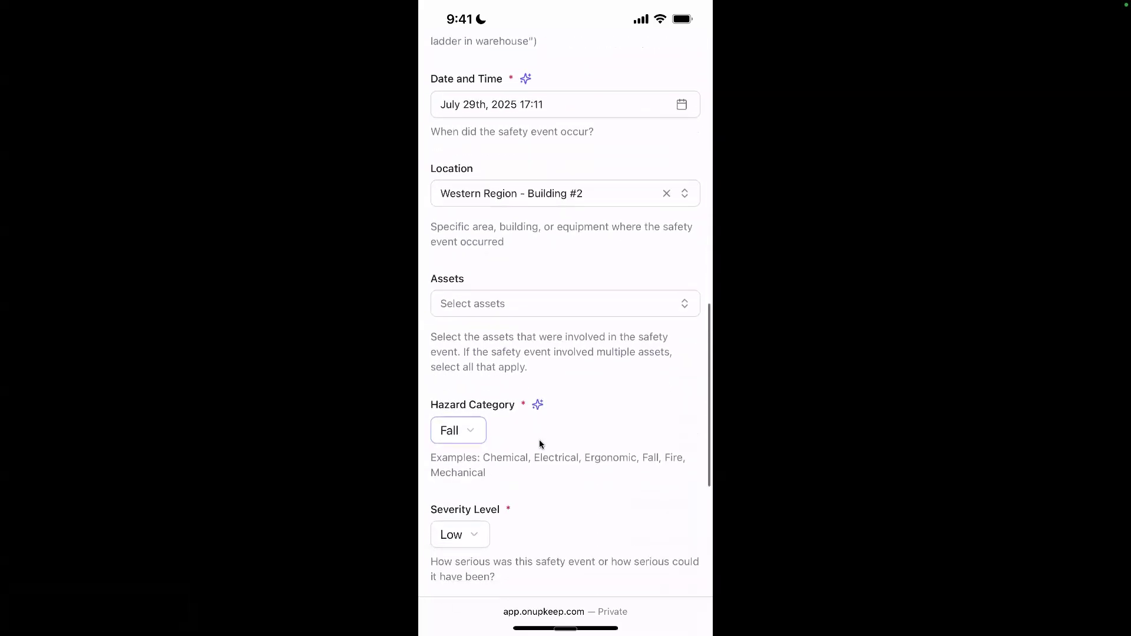
{"action": "scroll", "coordinate": [553, 451], "scroll_direction": "down", "scroll_amount": 3}
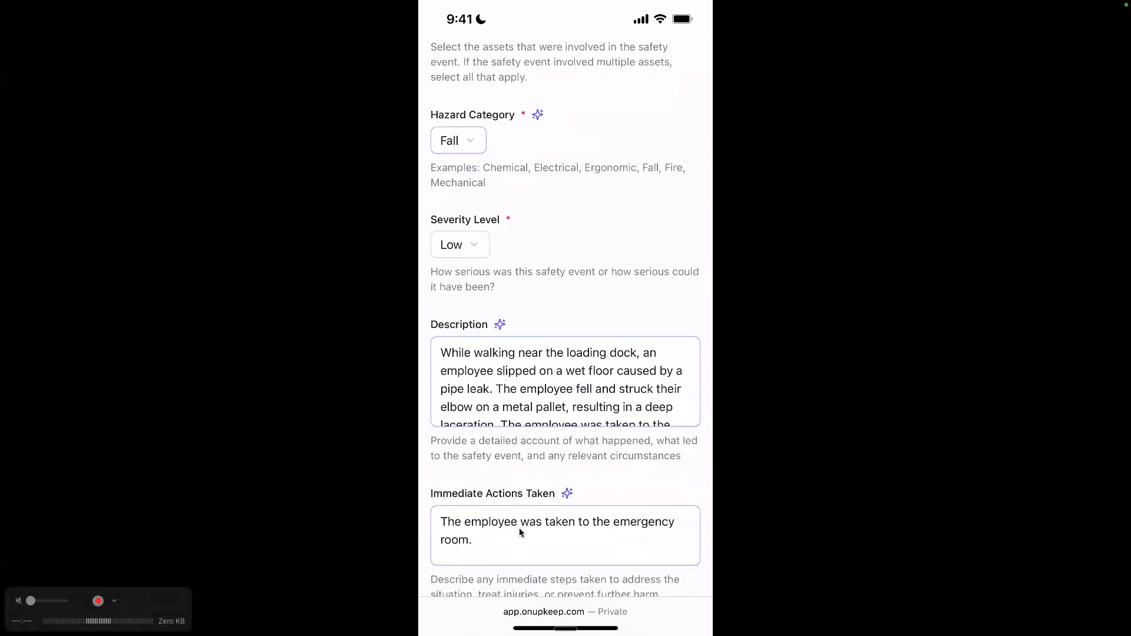
{"action": "left_click", "coordinate": [473, 243]}
{"action": "scroll", "coordinate": [581, 462], "scroll_direction": "down", "scroll_amount": 3}
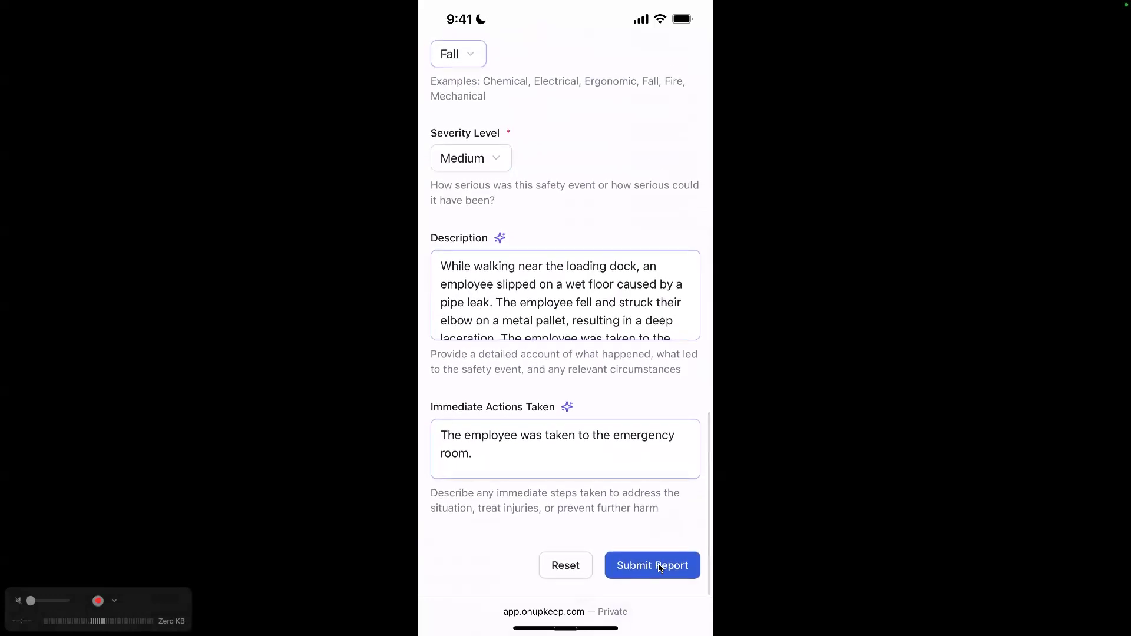
{"action": "left_click", "coordinate": [660, 567]}
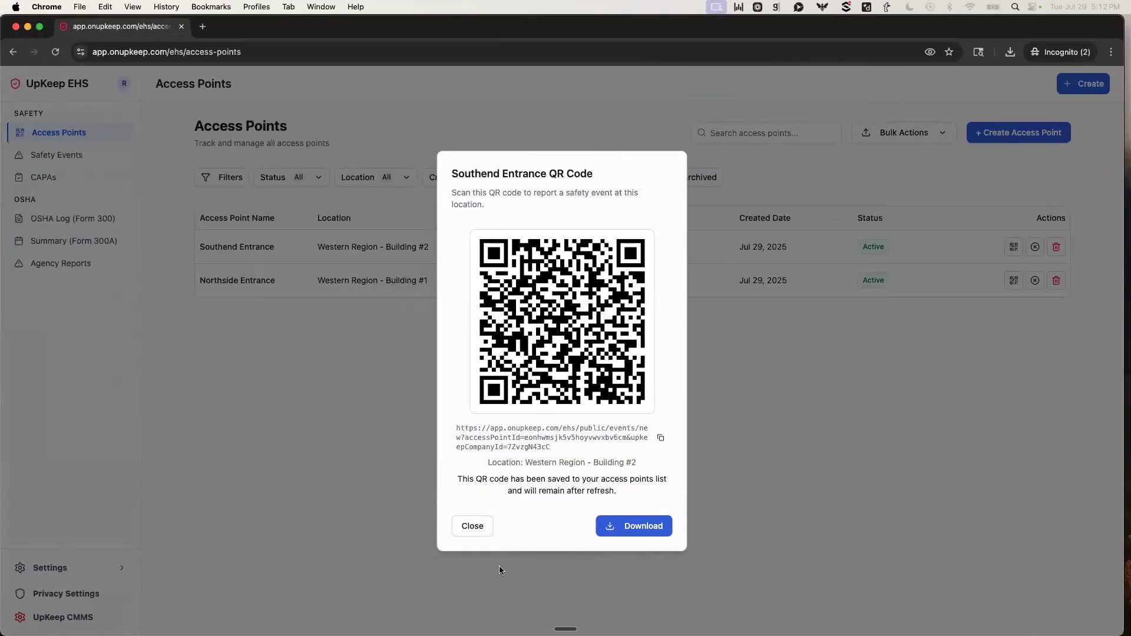
Return to UpKeep EHS in the browser, close the QR code and view the details of the "Employee Slipped and Injured at Loading Dock" safety event.
{"action": "left_click", "coordinate": [474, 528]}
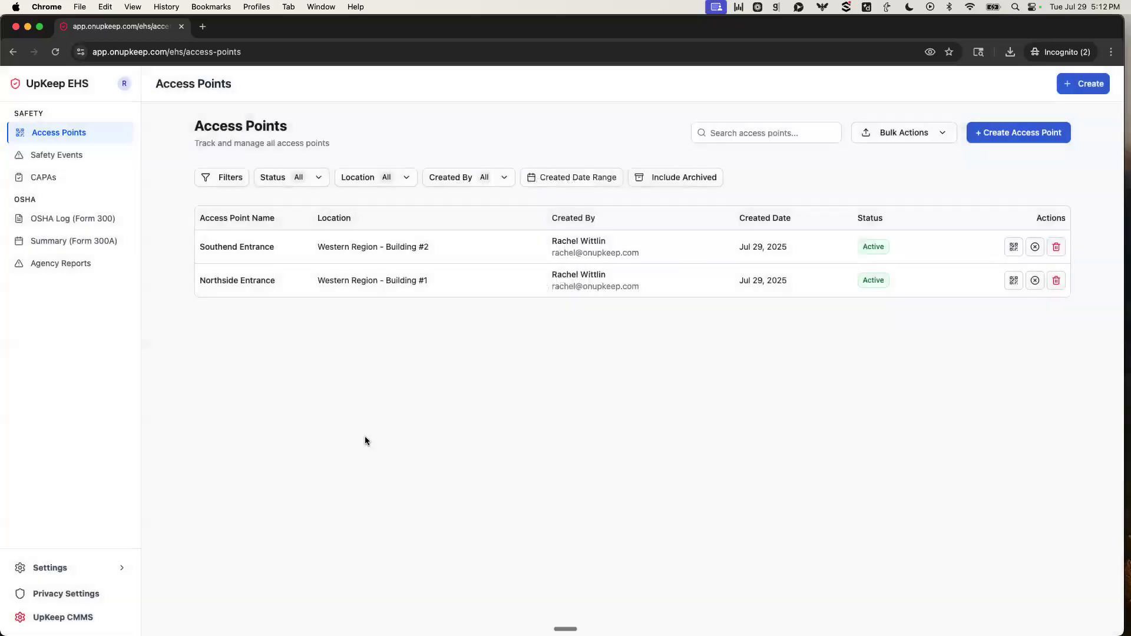
{"action": "left_click", "coordinate": [42, 155]}
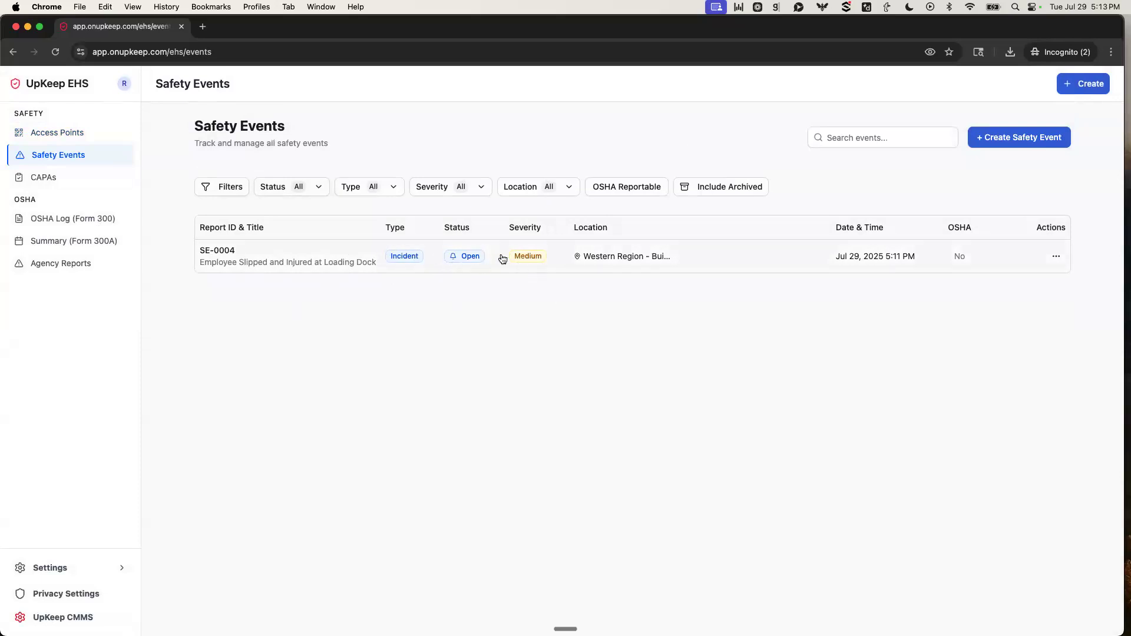
{"action": "left_click", "coordinate": [1054, 256]}
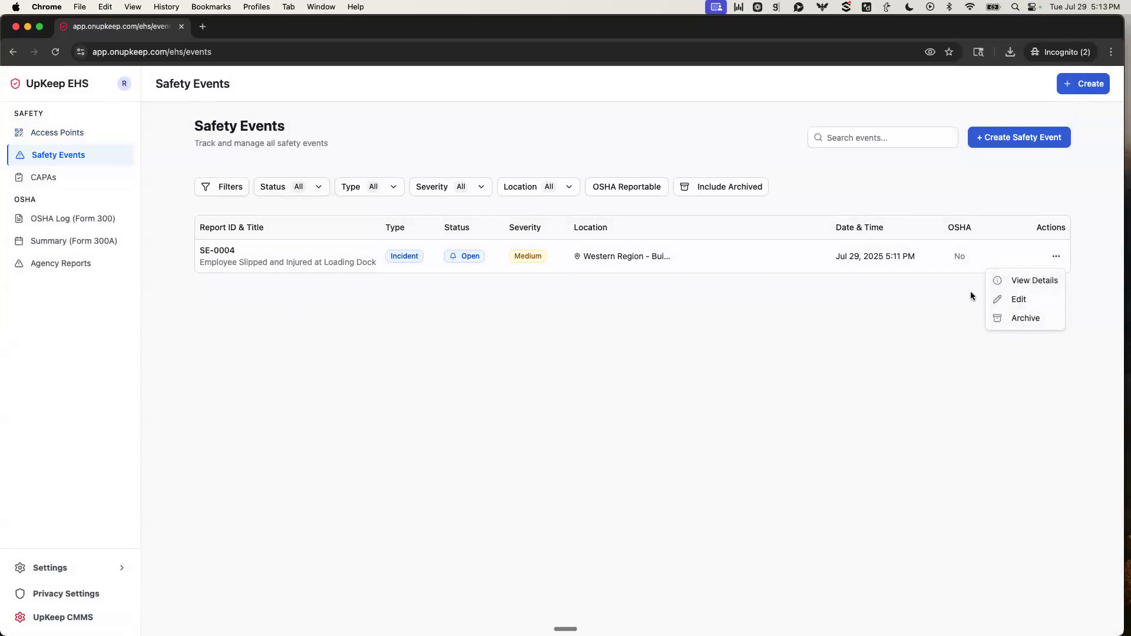
{"action": "left_click", "coordinate": [1047, 281]}
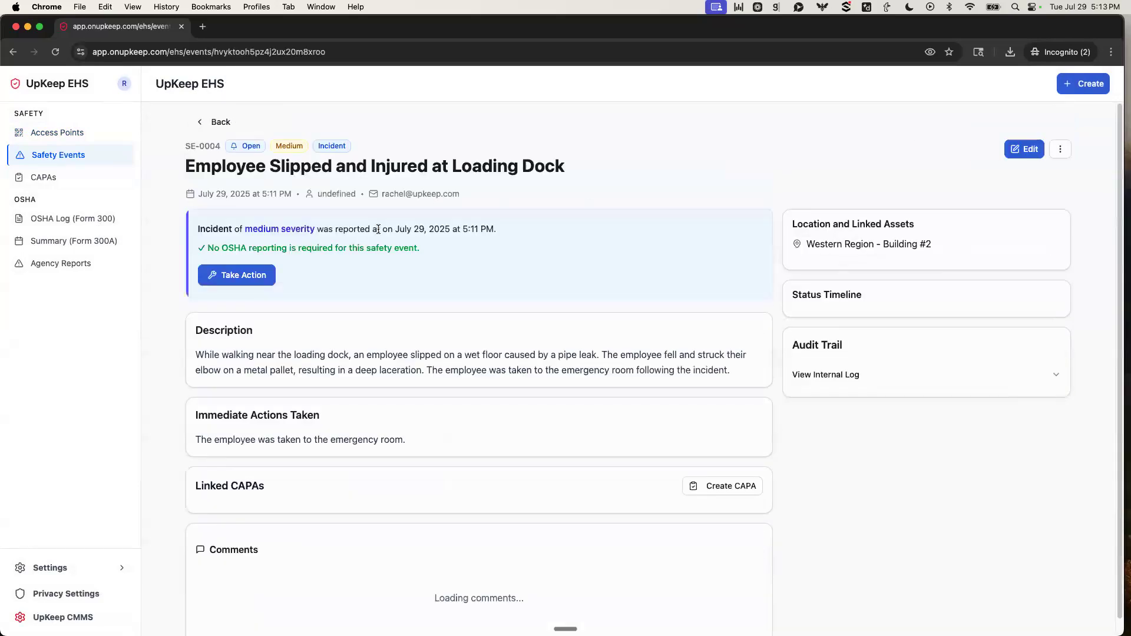
{"action": "scroll", "coordinate": [675, 329], "scroll_direction": "down", "scroll_amount": 2}
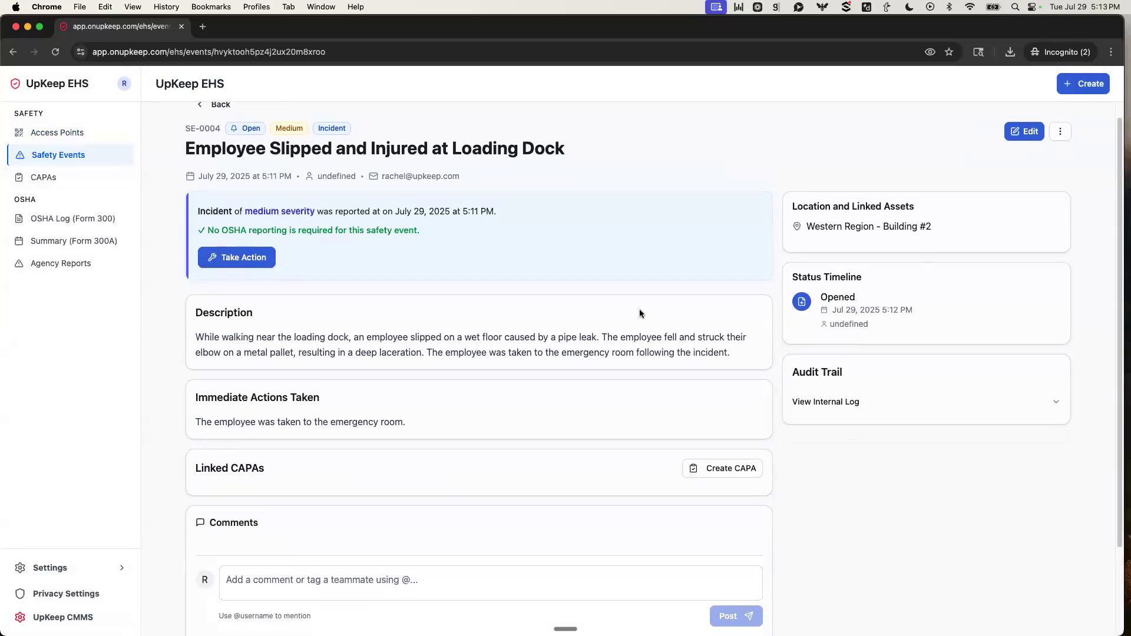
{"action": "scroll", "coordinate": [634, 305], "scroll_direction": "down", "scroll_amount": 1}
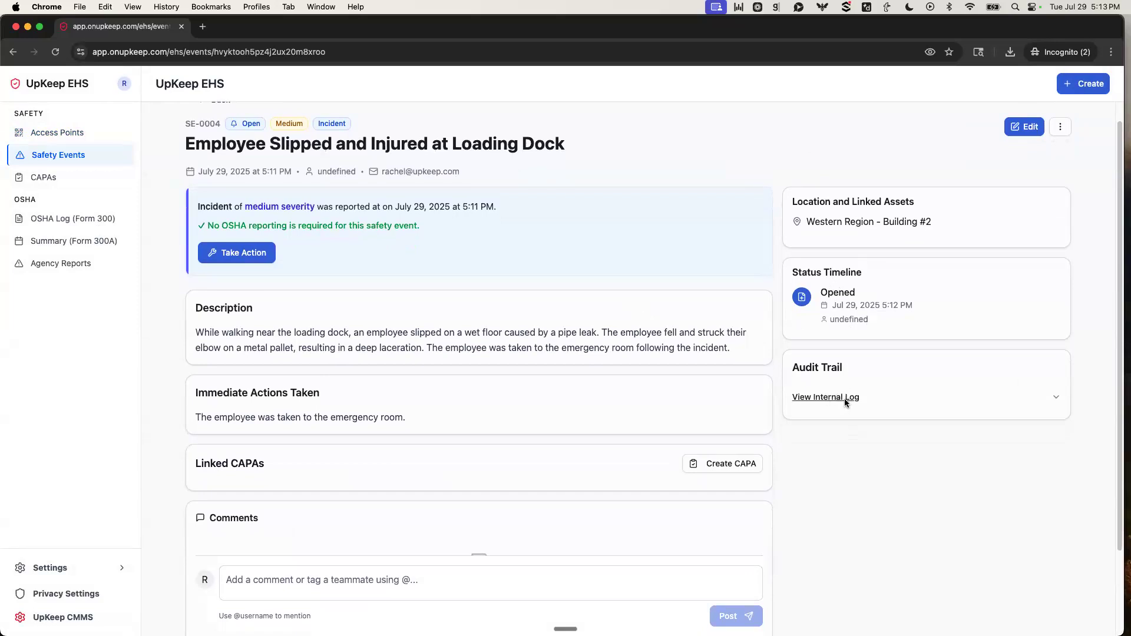
Edit the safety event to High severity and In Review status, and save the changes.
{"action": "left_click", "coordinate": [1028, 128]}
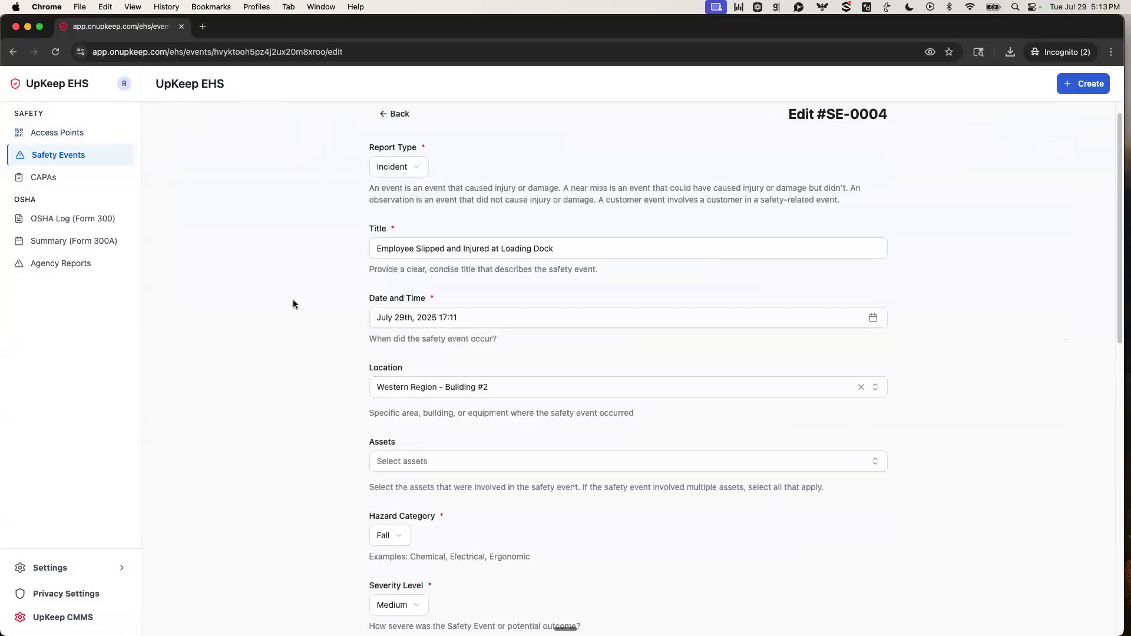
{"action": "scroll", "coordinate": [306, 306], "scroll_direction": "down", "scroll_amount": 1}
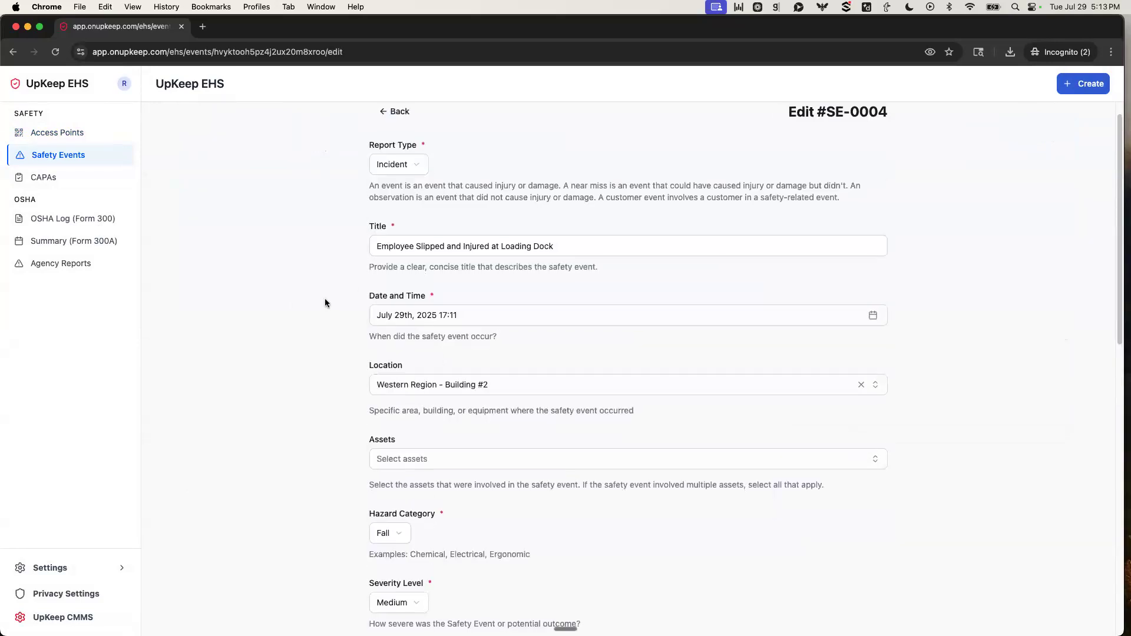
{"action": "scroll", "coordinate": [325, 302], "scroll_direction": "down", "scroll_amount": 5}
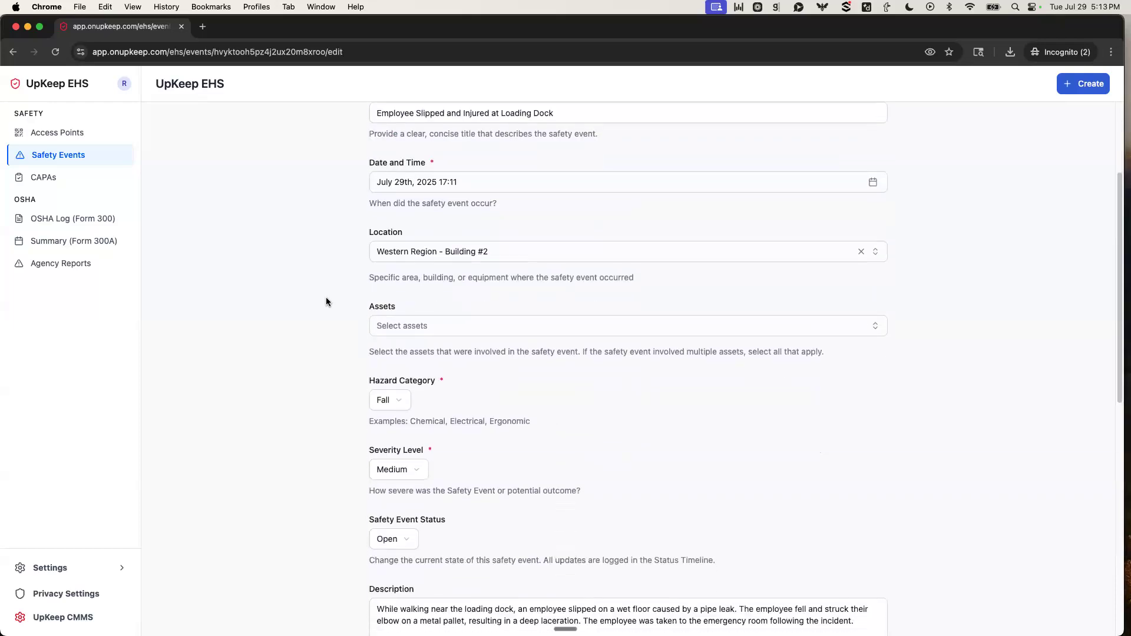
{"action": "scroll", "coordinate": [327, 297], "scroll_direction": "down", "scroll_amount": 4}
{"action": "left_click", "coordinate": [412, 371]}
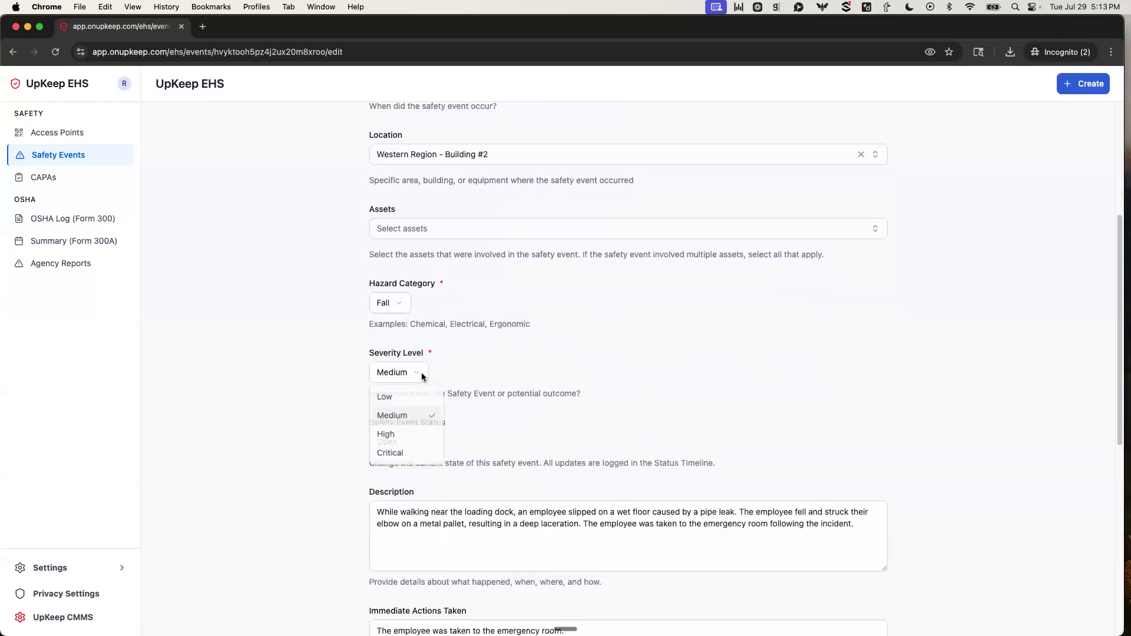
{"action": "left_click", "coordinate": [405, 434]}
{"action": "left_click", "coordinate": [405, 444]}
{"action": "left_click", "coordinate": [409, 491]}
{"action": "scroll", "coordinate": [287, 393], "scroll_direction": "down", "scroll_amount": 10}
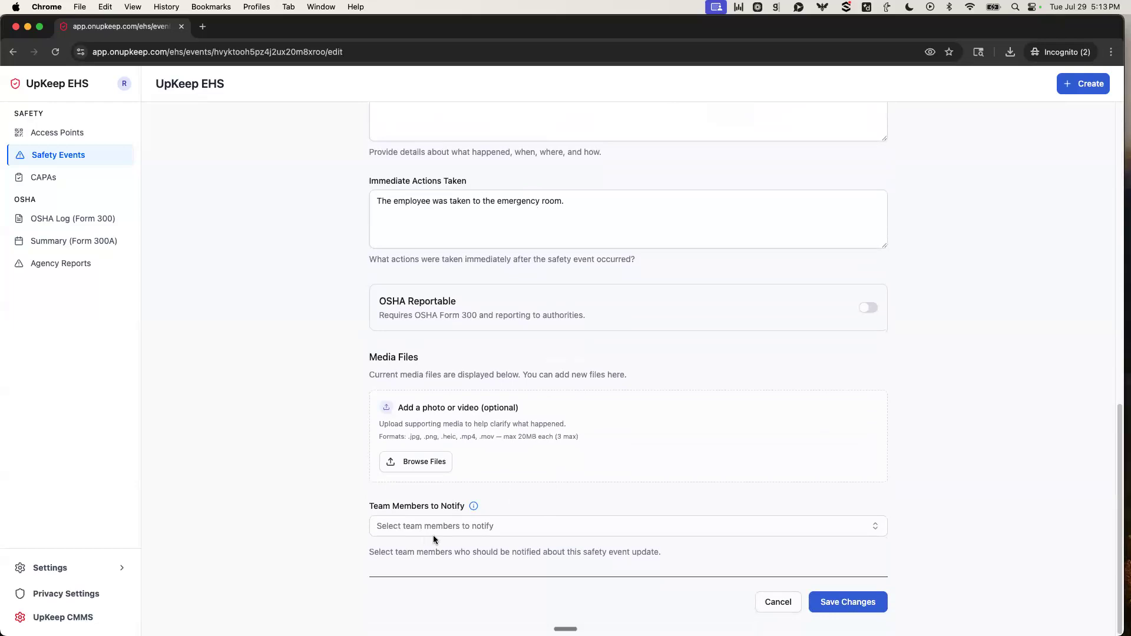
{"action": "left_click", "coordinate": [842, 601]}
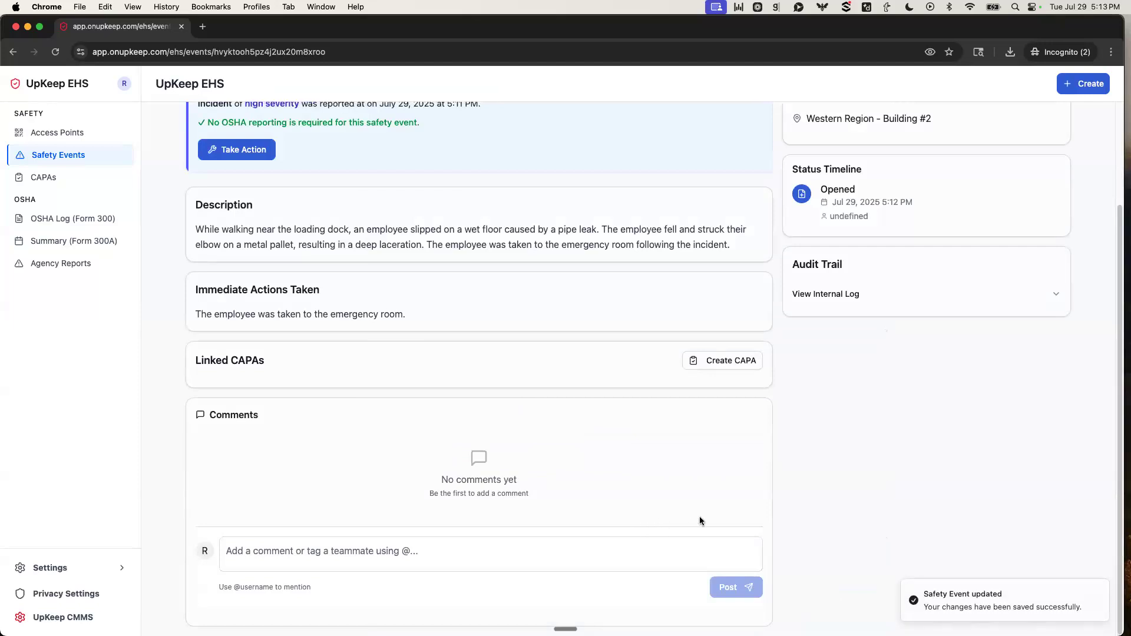
{"action": "scroll", "coordinate": [699, 516], "scroll_direction": "up", "scroll_amount": 5}
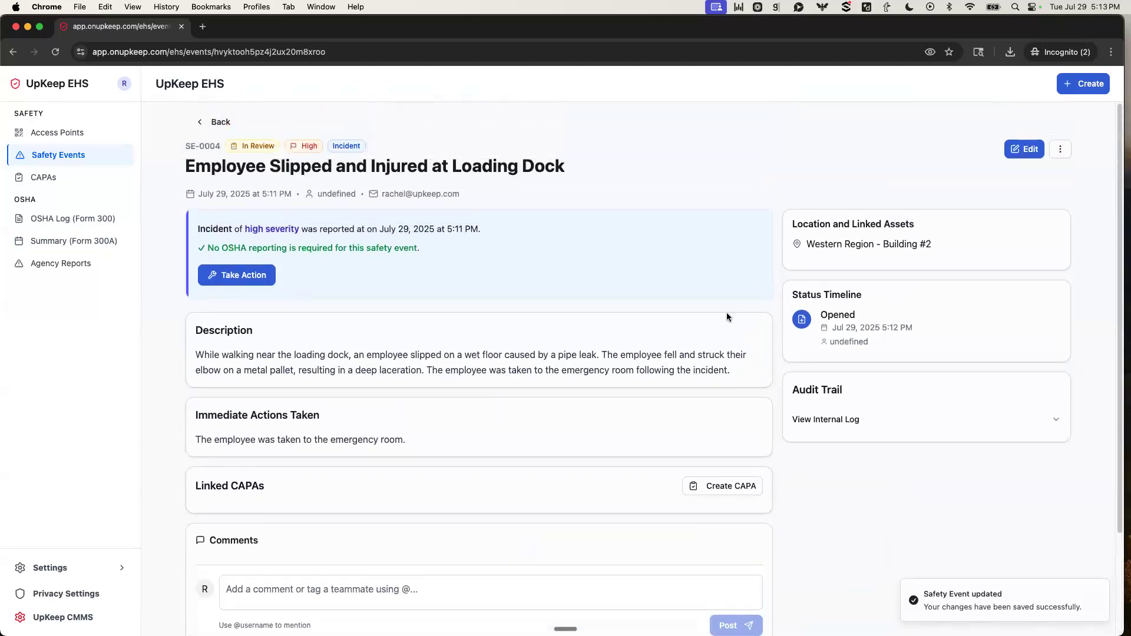
Post a comment on the safety event mentioning the first listed teammate with the text "Please review after CAPA is submitted".
{"action": "scroll", "coordinate": [534, 451], "scroll_direction": "down", "scroll_amount": 2}
{"action": "scroll", "coordinate": [467, 424], "scroll_direction": "down", "scroll_amount": 1}
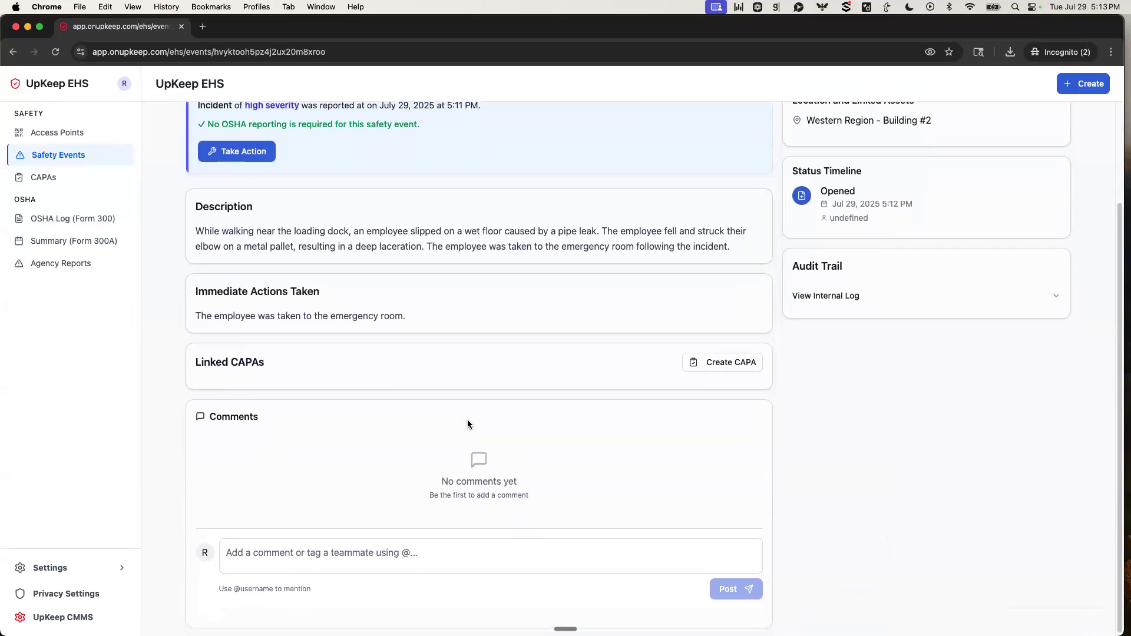
{"action": "left_click", "coordinate": [352, 553]}
{"action": "type", "text": "@"}
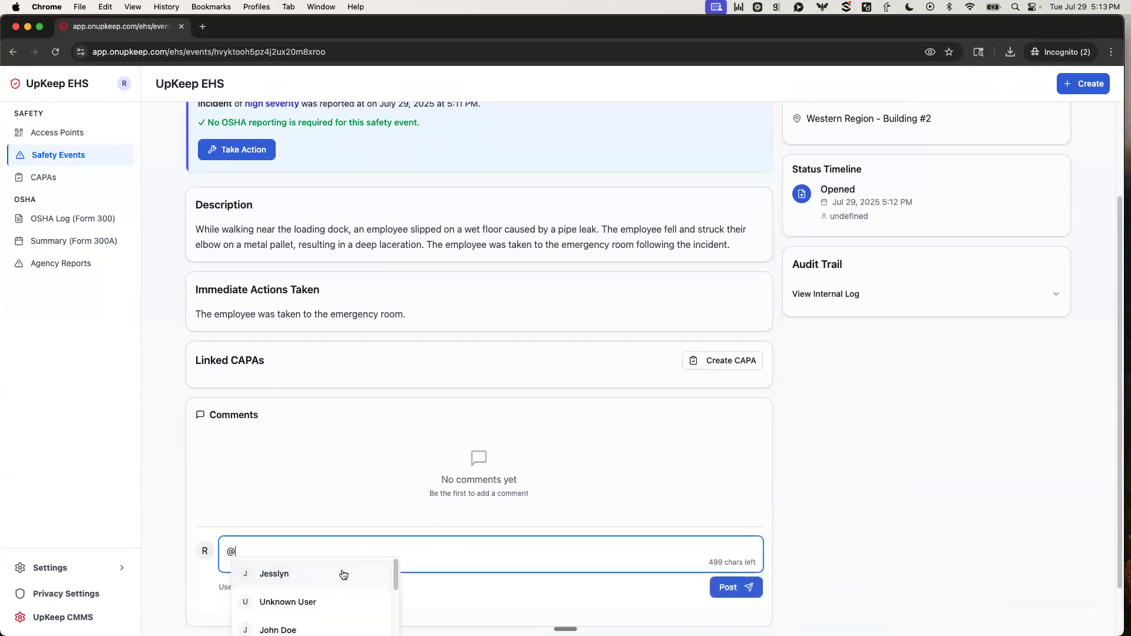
{"action": "left_click", "coordinate": [343, 573]}
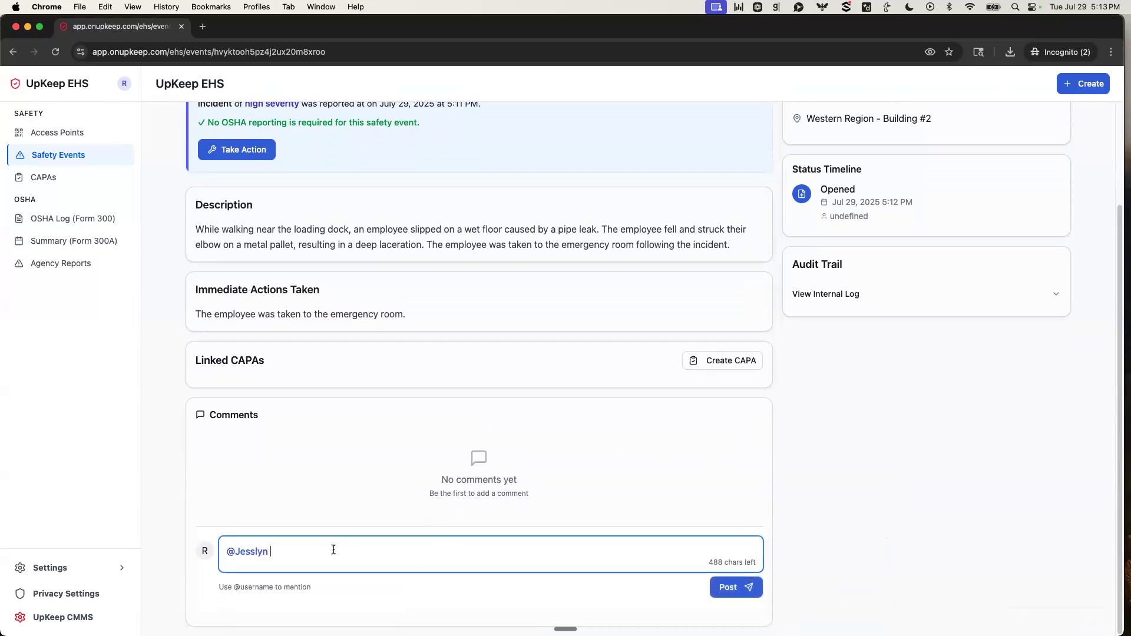
{"action": "type", "text": "Please review after CAPA is subitted"}
{"action": "key", "text": "BackSpace"}
{"action": "key", "text": "BackSpace"}
{"action": "key", "text": "BackSpace"}
{"action": "key", "text": "BackSpace"}
{"action": "key", "text": "BackSpace"}
{"action": "type", "text": "mitted"}
{"action": "left_click", "coordinate": [729, 587]}
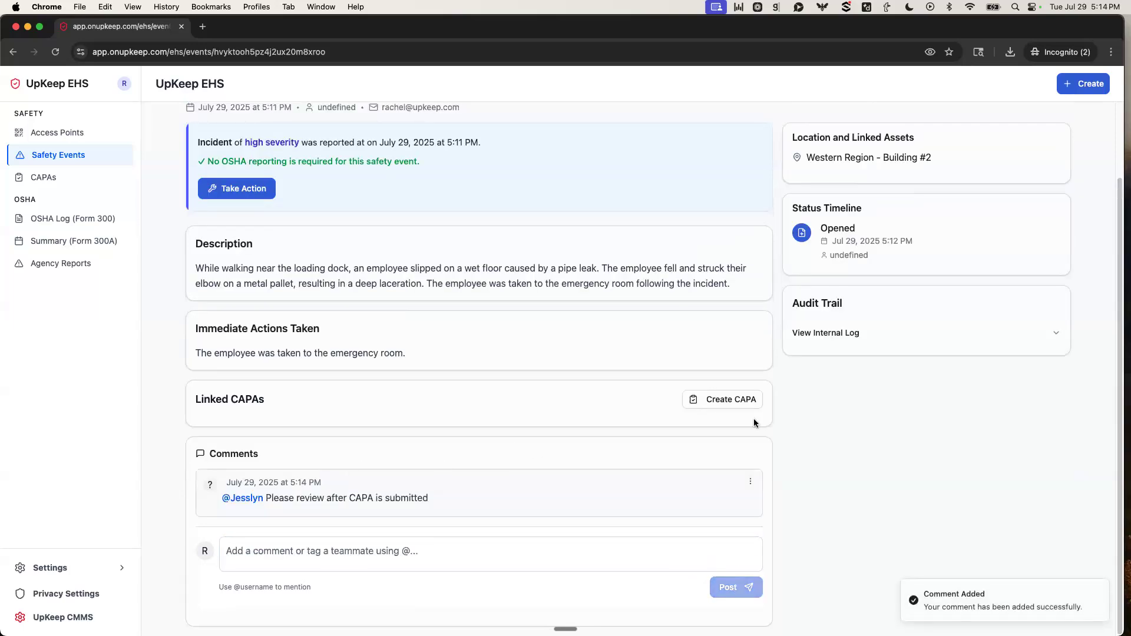
Expand the internal log in the safety event's audit trail and review its entries.
{"action": "scroll", "coordinate": [931, 358], "scroll_direction": "up", "scroll_amount": 2}
{"action": "left_click", "coordinate": [832, 391]}
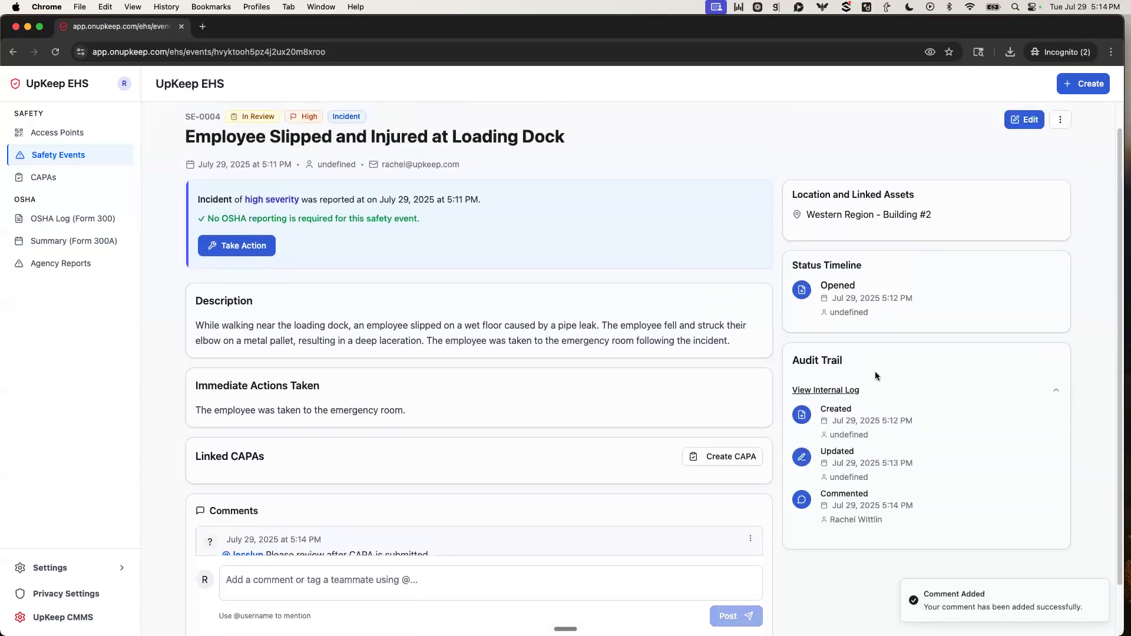
{"action": "scroll", "coordinate": [875, 376], "scroll_direction": "down", "scroll_amount": 1}
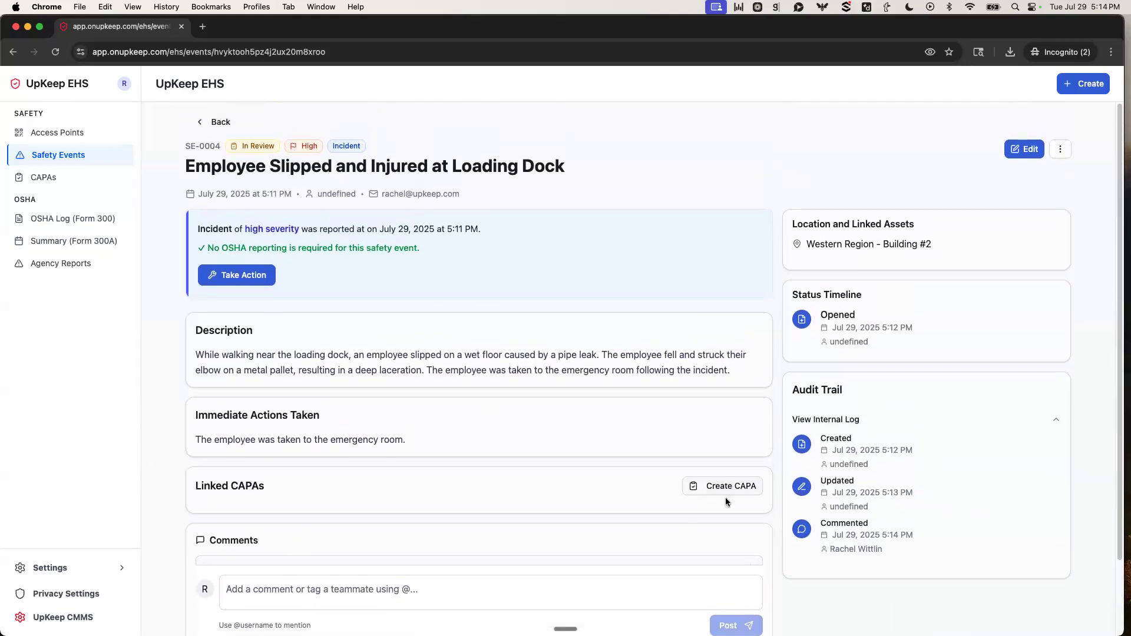
Start a new CAPA from the safety event's actions and review its prefilled title, type, linked event and location.
{"action": "left_click", "coordinate": [258, 276]}
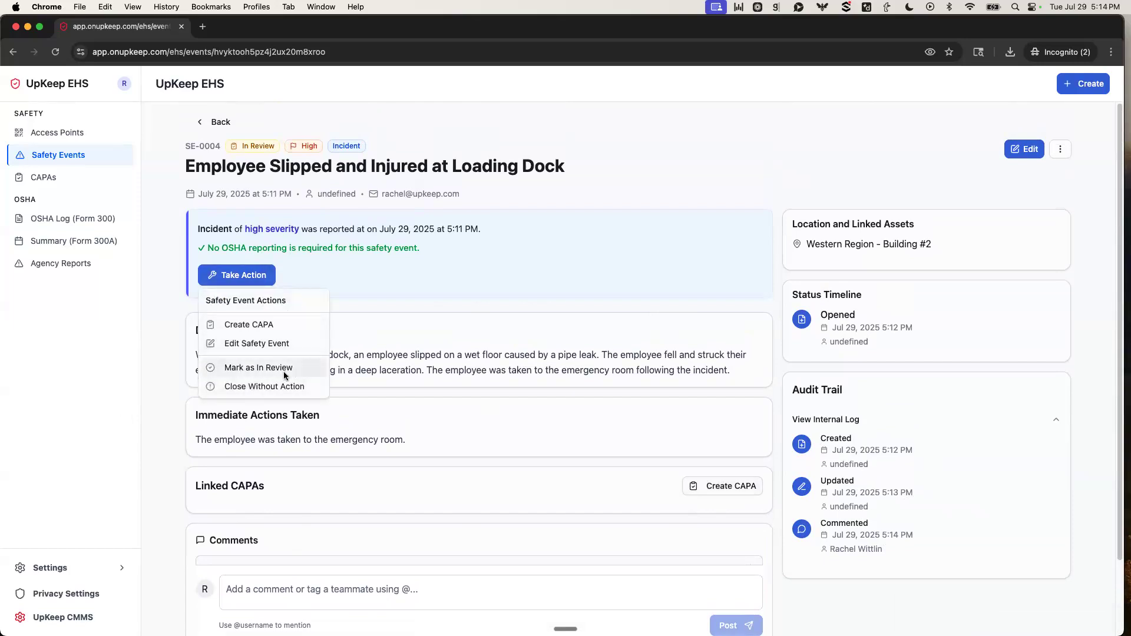
{"action": "left_click", "coordinate": [235, 324]}
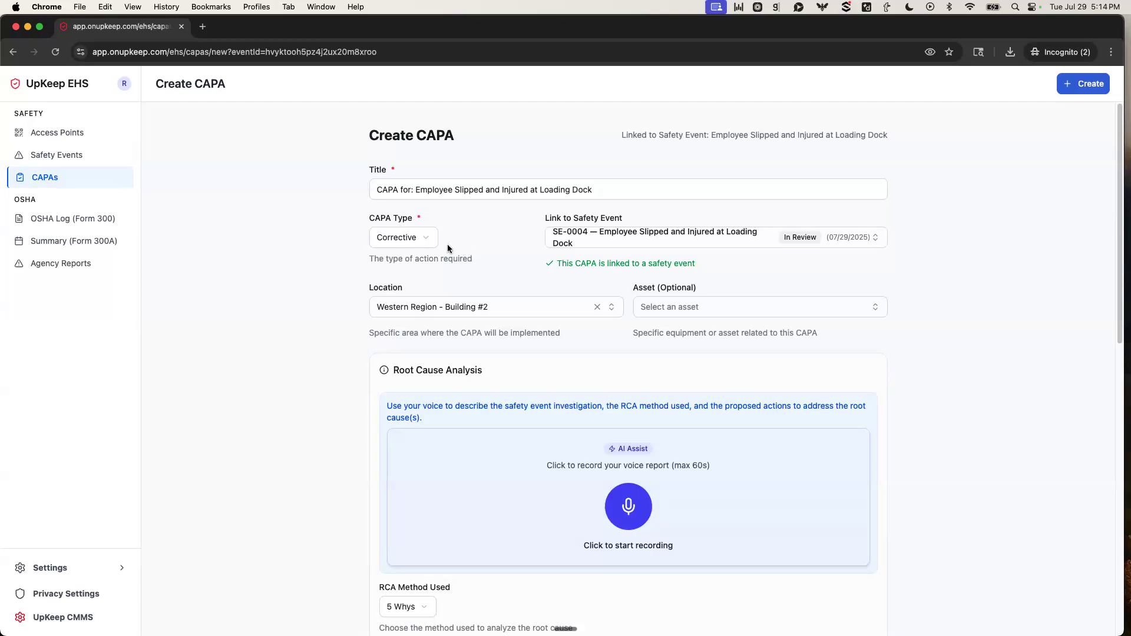
{"action": "scroll", "coordinate": [648, 330], "scroll_direction": "down", "scroll_amount": 2}
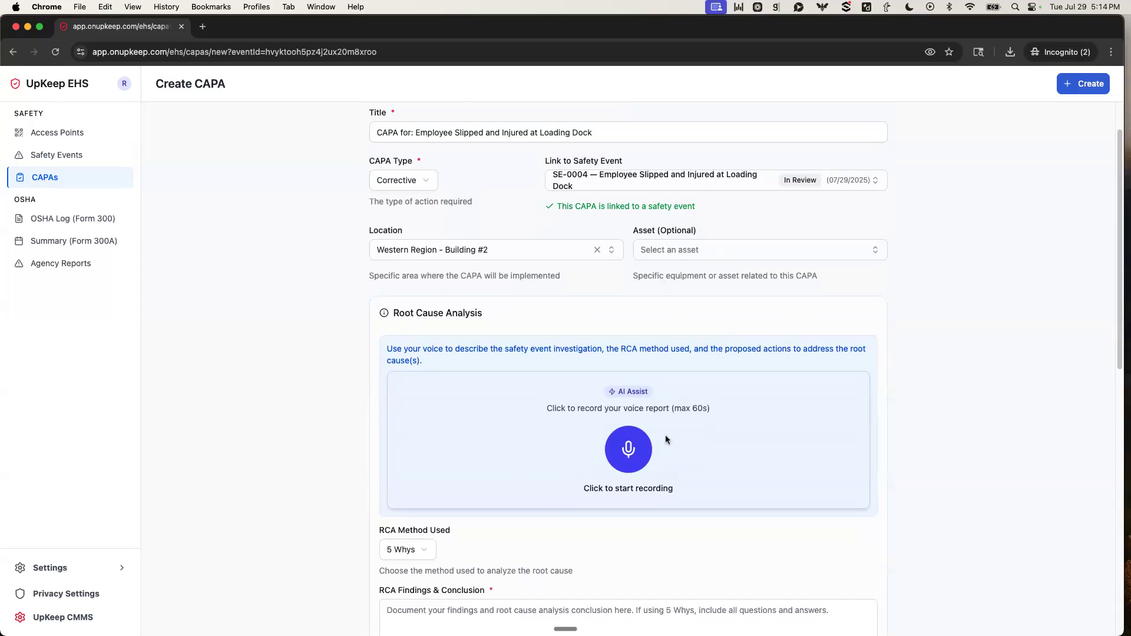
{"action": "scroll", "coordinate": [489, 407], "scroll_direction": "down", "scroll_amount": 1}
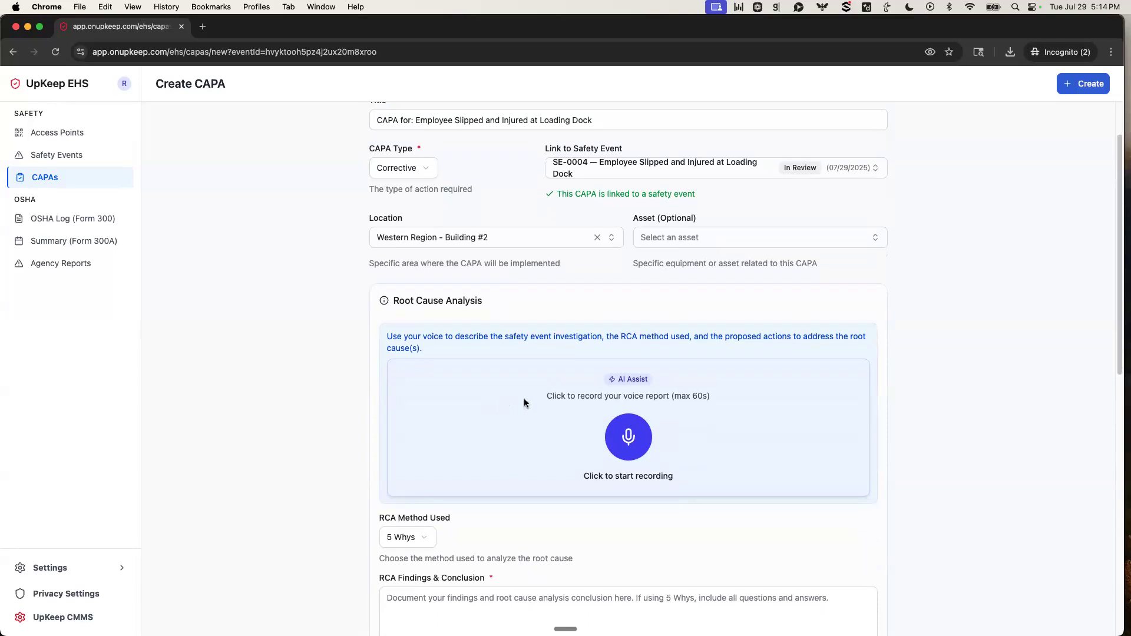
Record the root cause investigation by voice with AI Assist and let it transcribe the audio and fill out the CAPA form.
{"action": "left_click", "coordinate": [637, 445]}
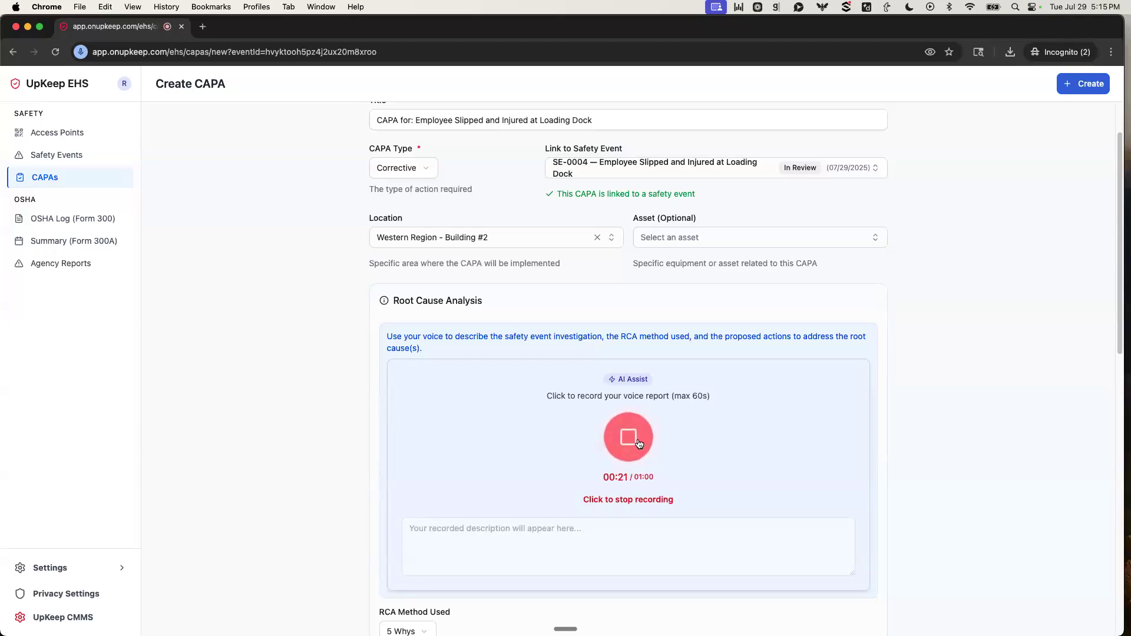
{"action": "left_click", "coordinate": [635, 443]}
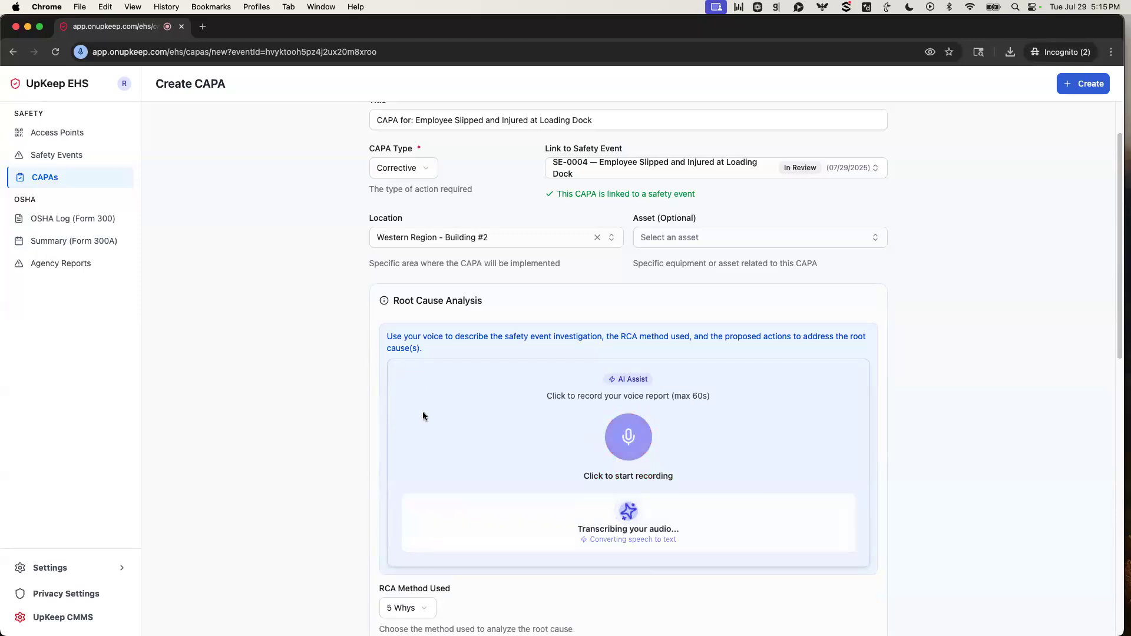
{"action": "scroll", "coordinate": [411, 431], "scroll_direction": "down", "scroll_amount": 1}
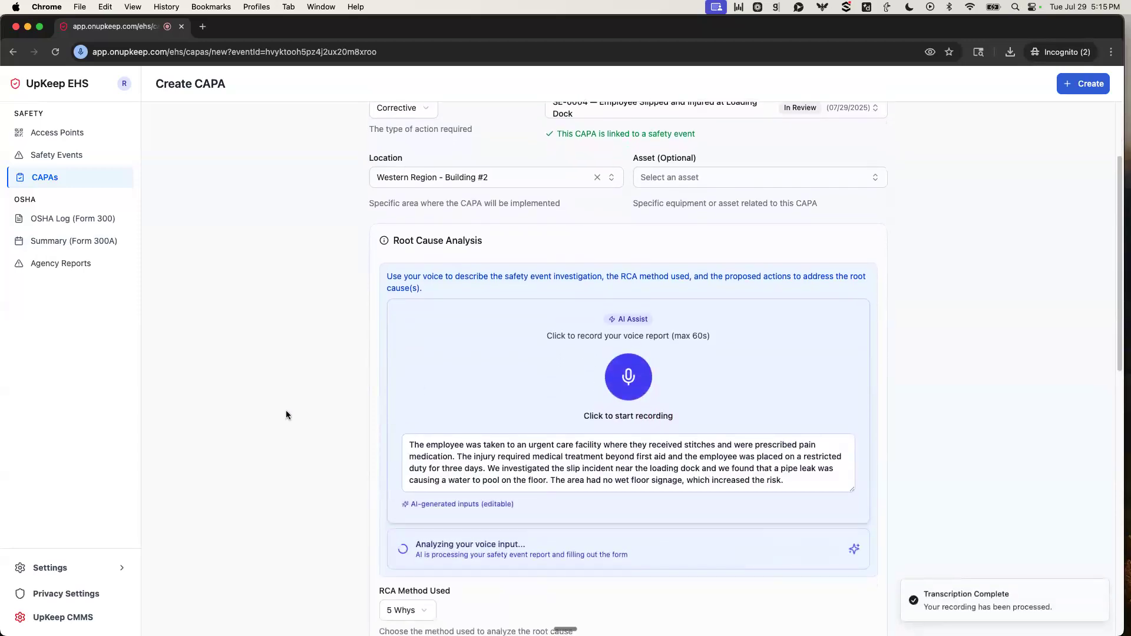
{"action": "scroll", "coordinate": [286, 411], "scroll_direction": "down", "scroll_amount": 3}
{"action": "scroll", "coordinate": [286, 414], "scroll_direction": "down", "scroll_amount": 3}
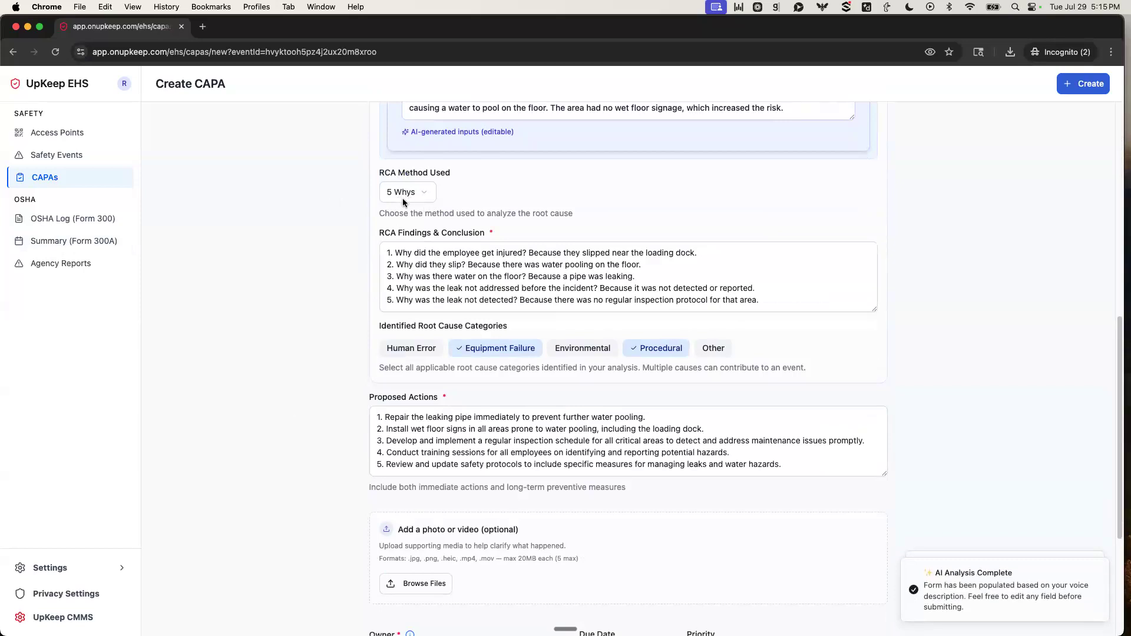
Look through the available RCA methods, and try selecting and clearing the Other root cause category.
{"action": "left_click", "coordinate": [425, 196]}
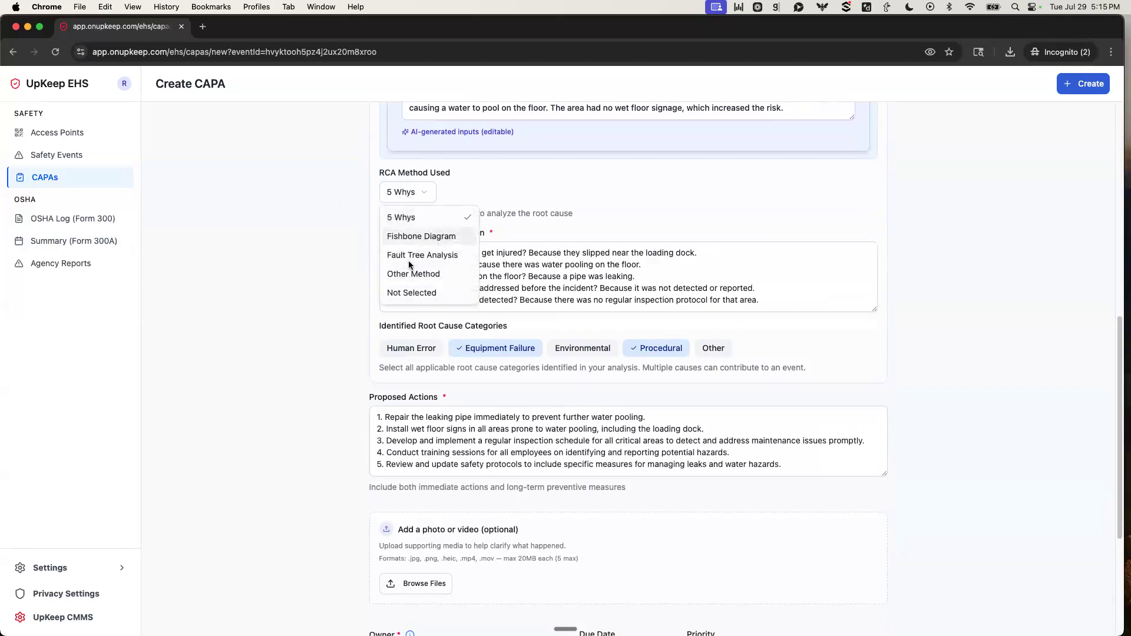
{"action": "left_click", "coordinate": [337, 271]}
{"action": "scroll", "coordinate": [338, 268], "scroll_direction": "down", "scroll_amount": 1}
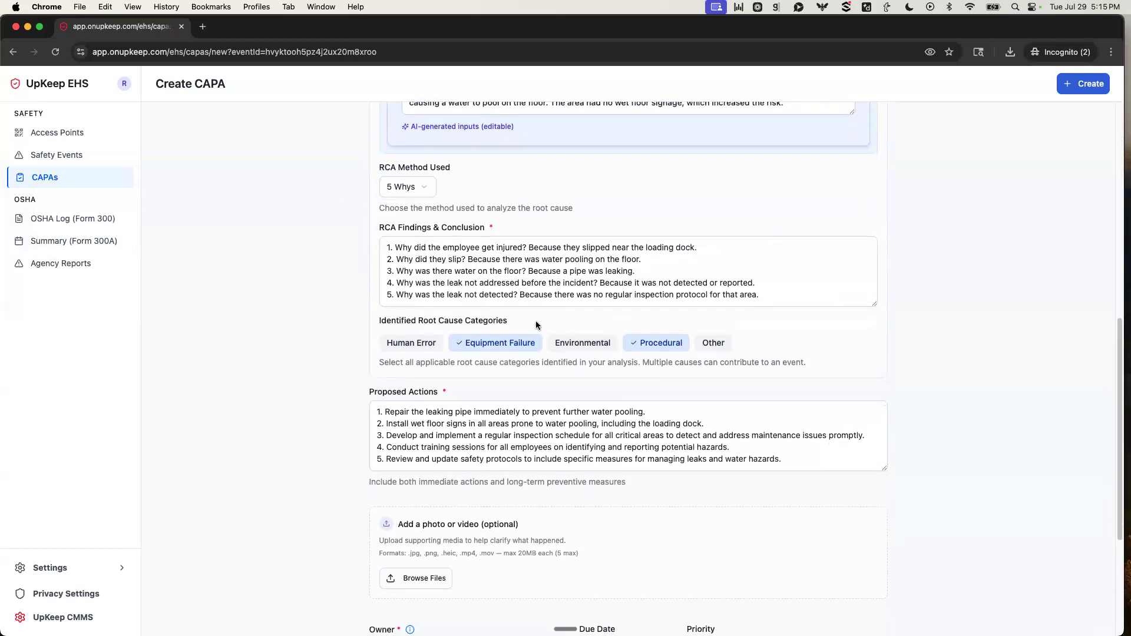
{"action": "left_click", "coordinate": [718, 344]}
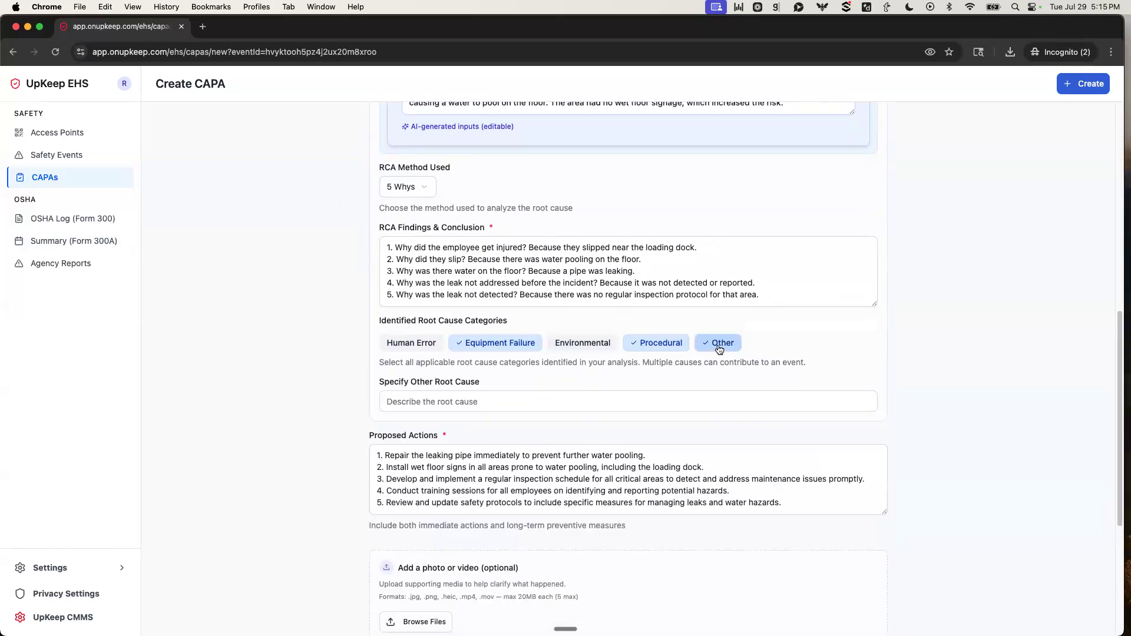
{"action": "left_click", "coordinate": [719, 344]}
Assign the first listed teammate as the CAPA owner and create the CAPA.
{"action": "scroll", "coordinate": [766, 355], "scroll_direction": "down", "scroll_amount": 3}
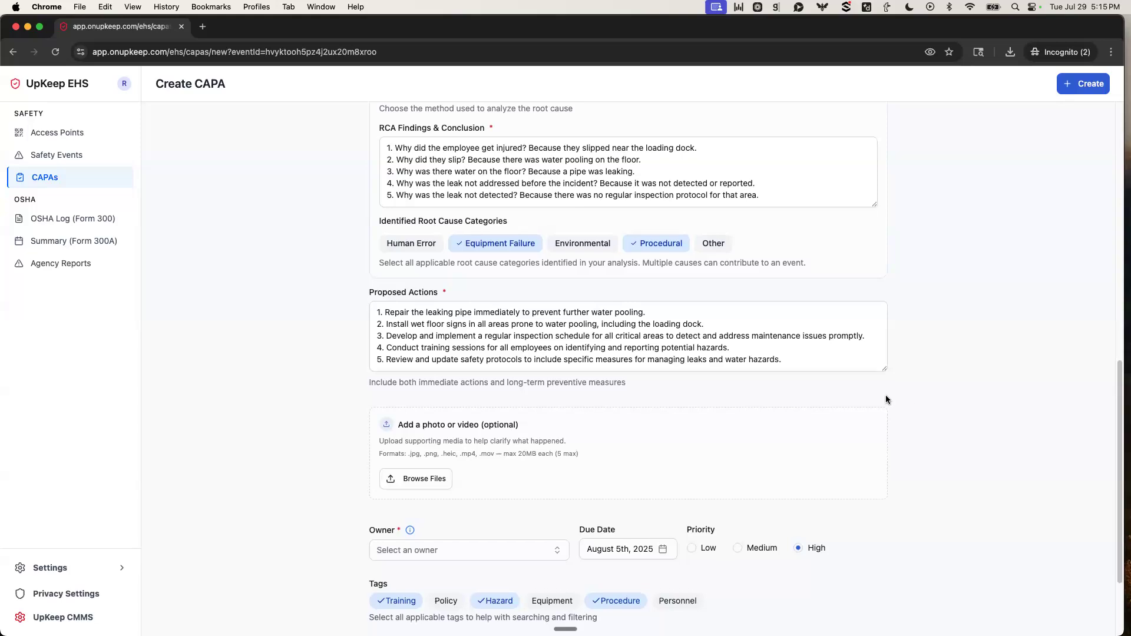
{"action": "scroll", "coordinate": [885, 396], "scroll_direction": "down", "scroll_amount": 3}
{"action": "left_click", "coordinate": [406, 430]}
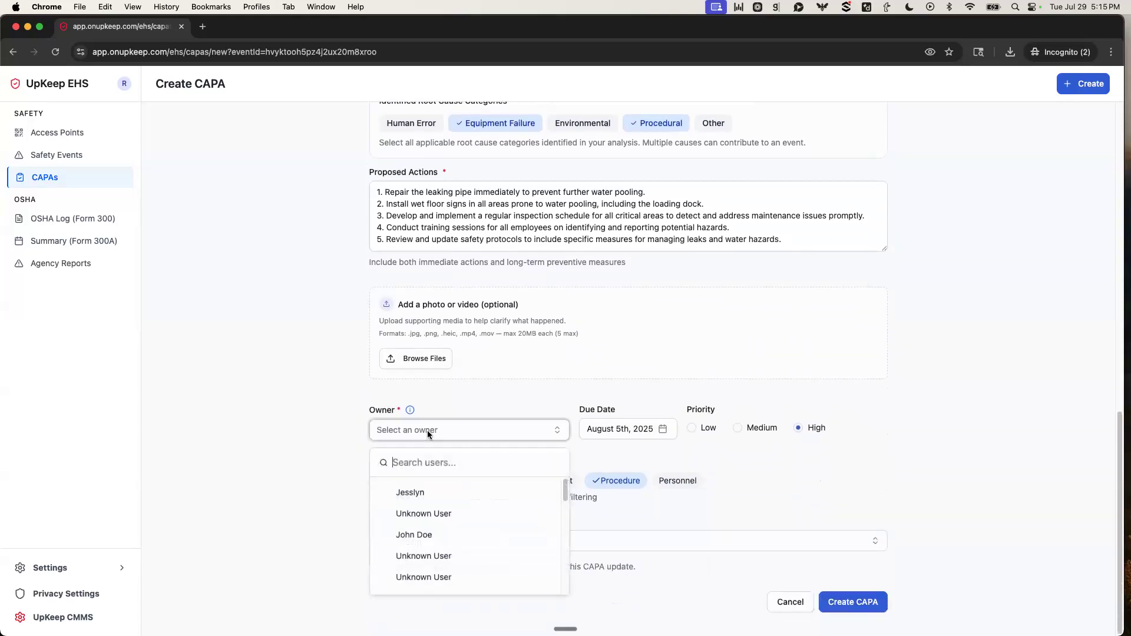
{"action": "left_click", "coordinate": [448, 492]}
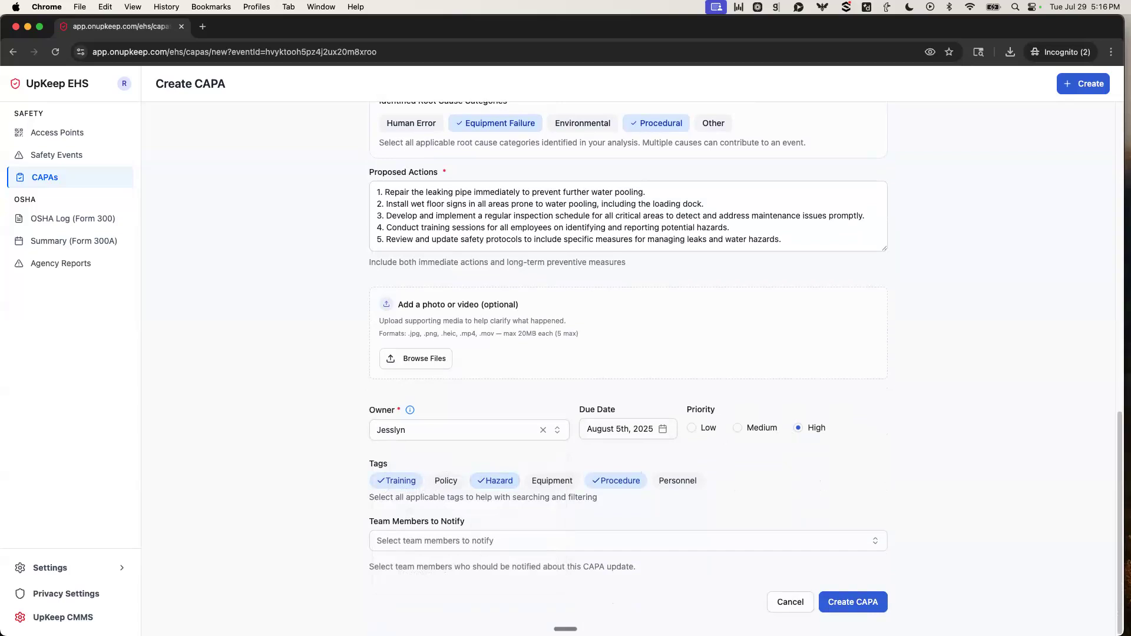
{"action": "left_click", "coordinate": [835, 606]}
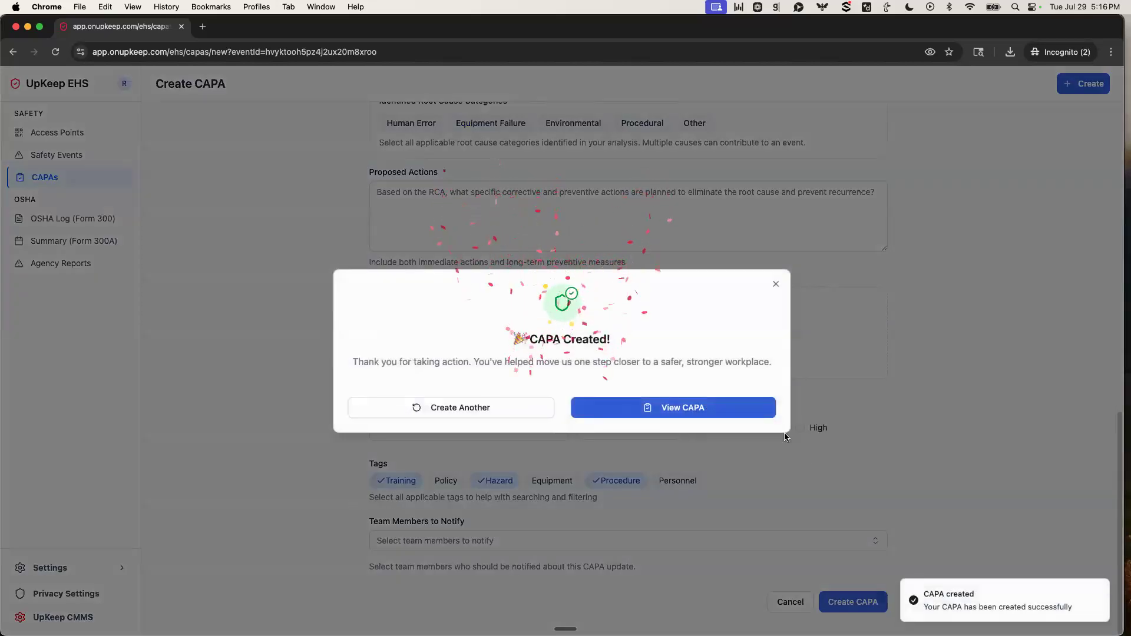
View the created CAPA's details and set its status to In Review.
{"action": "left_click", "coordinate": [701, 412]}
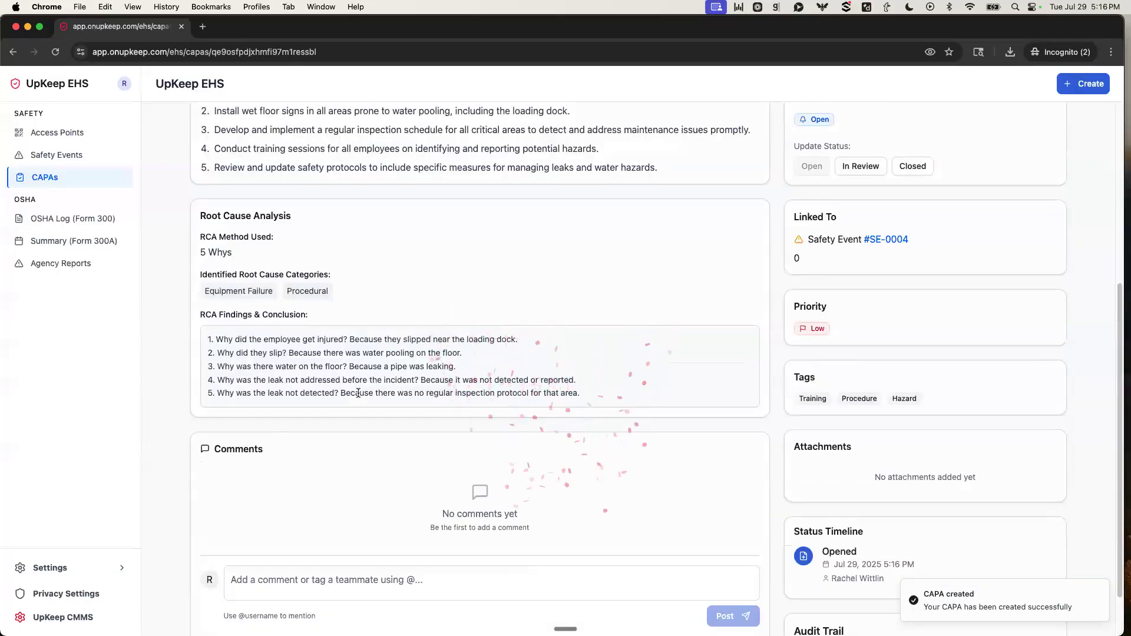
{"action": "scroll", "coordinate": [365, 393], "scroll_direction": "up", "scroll_amount": 5}
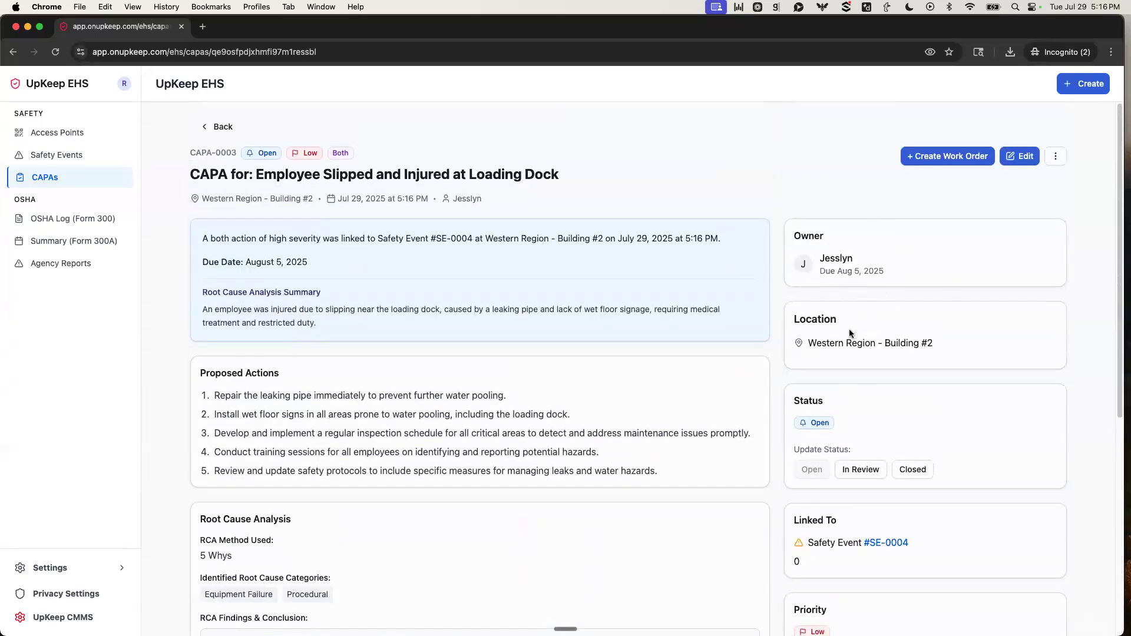
{"action": "scroll", "coordinate": [851, 351], "scroll_direction": "down", "scroll_amount": 1}
{"action": "scroll", "coordinate": [850, 350], "scroll_direction": "down", "scroll_amount": 3}
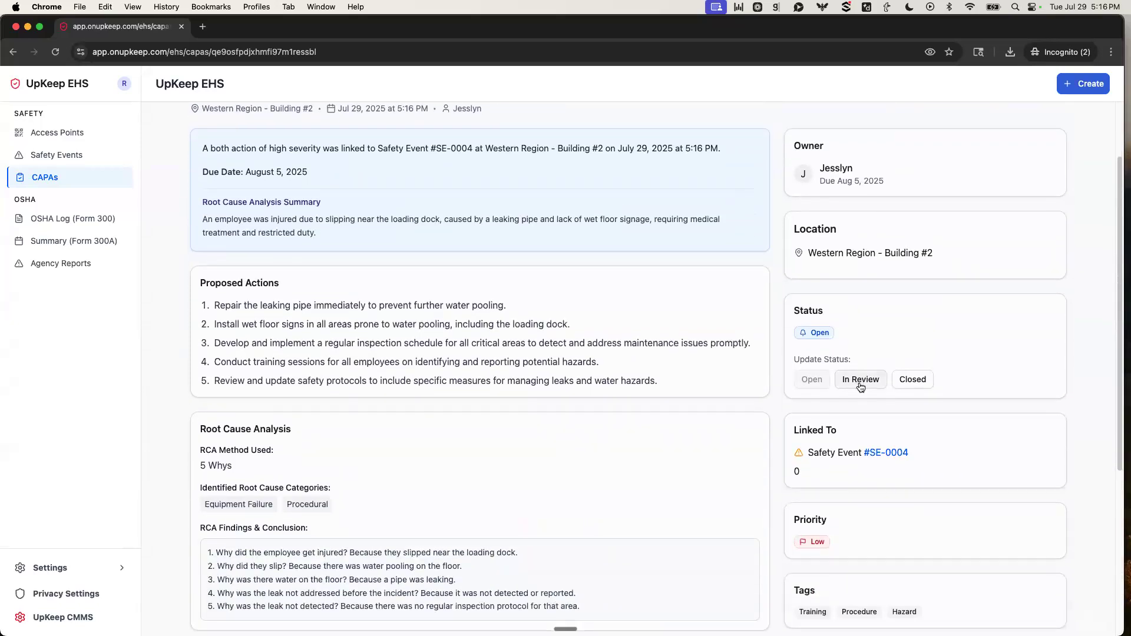
{"action": "left_click", "coordinate": [878, 386]}
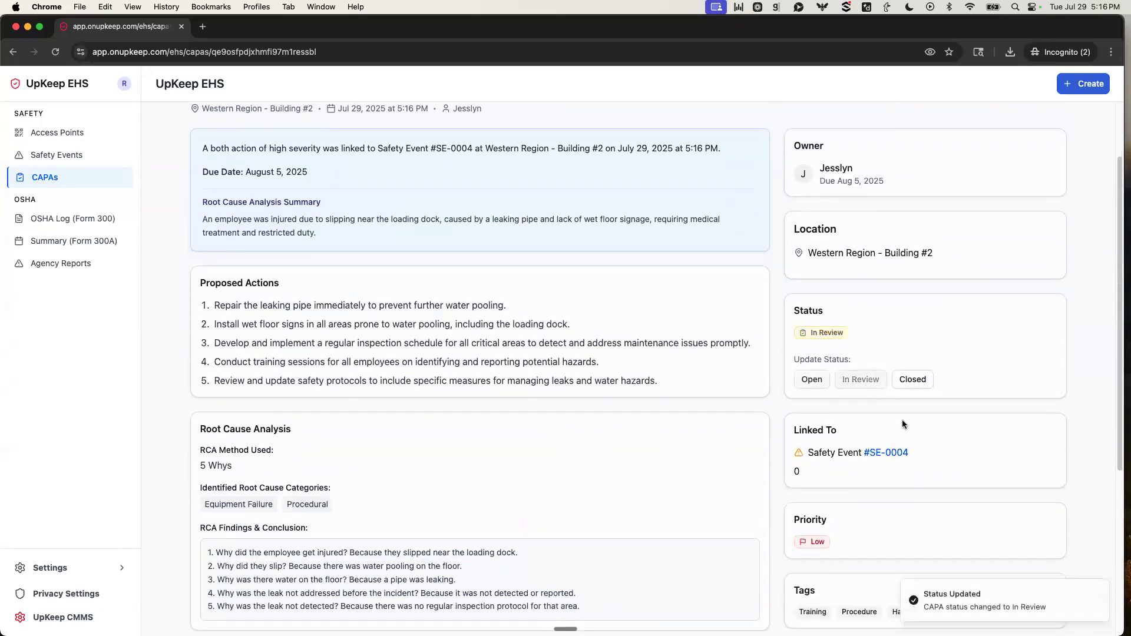
Open the CAPA for editing and examine its Actual Actions Taken and Verification of Effectiveness sections.
{"action": "scroll", "coordinate": [903, 411], "scroll_direction": "up", "scroll_amount": 3}
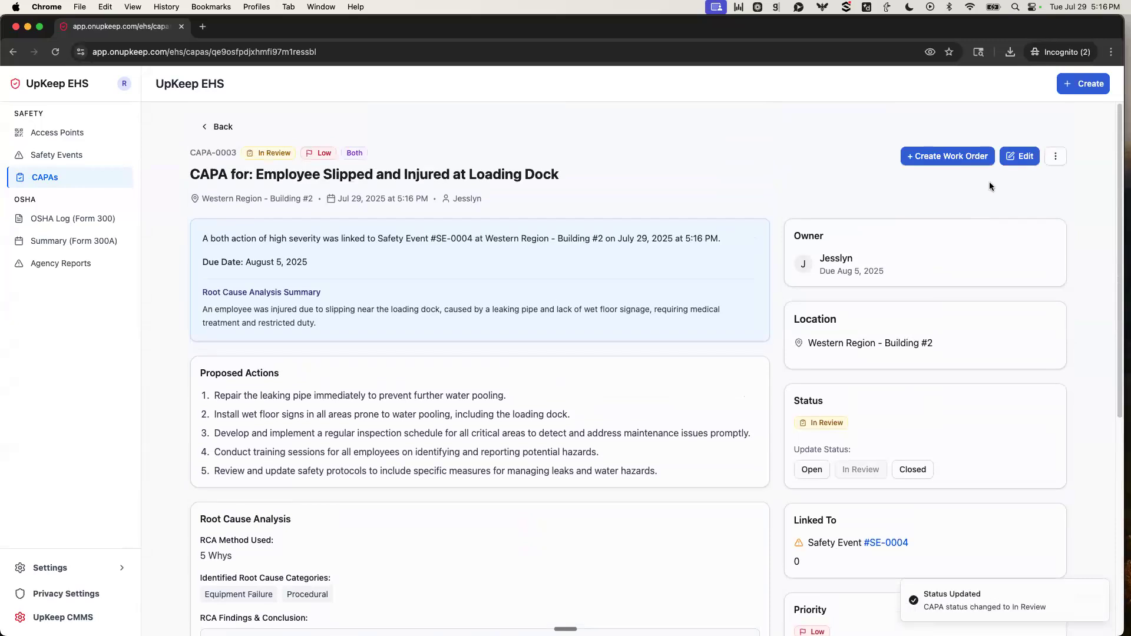
{"action": "left_click", "coordinate": [1019, 156]}
{"action": "scroll", "coordinate": [310, 296], "scroll_direction": "down", "scroll_amount": 10}
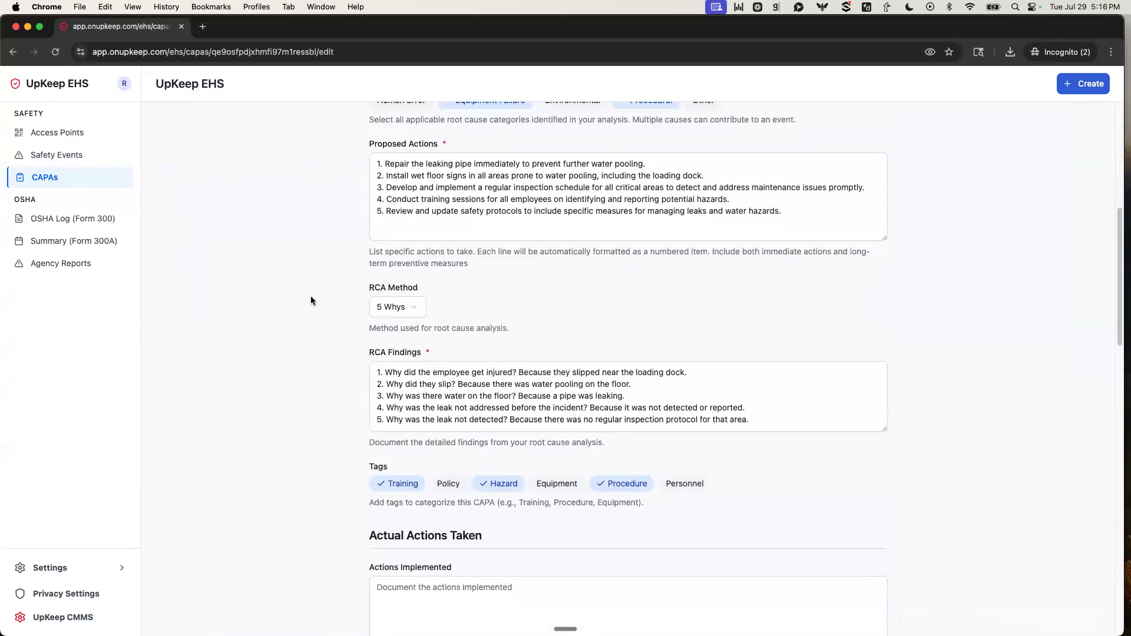
{"action": "scroll", "coordinate": [310, 300], "scroll_direction": "down", "scroll_amount": 3}
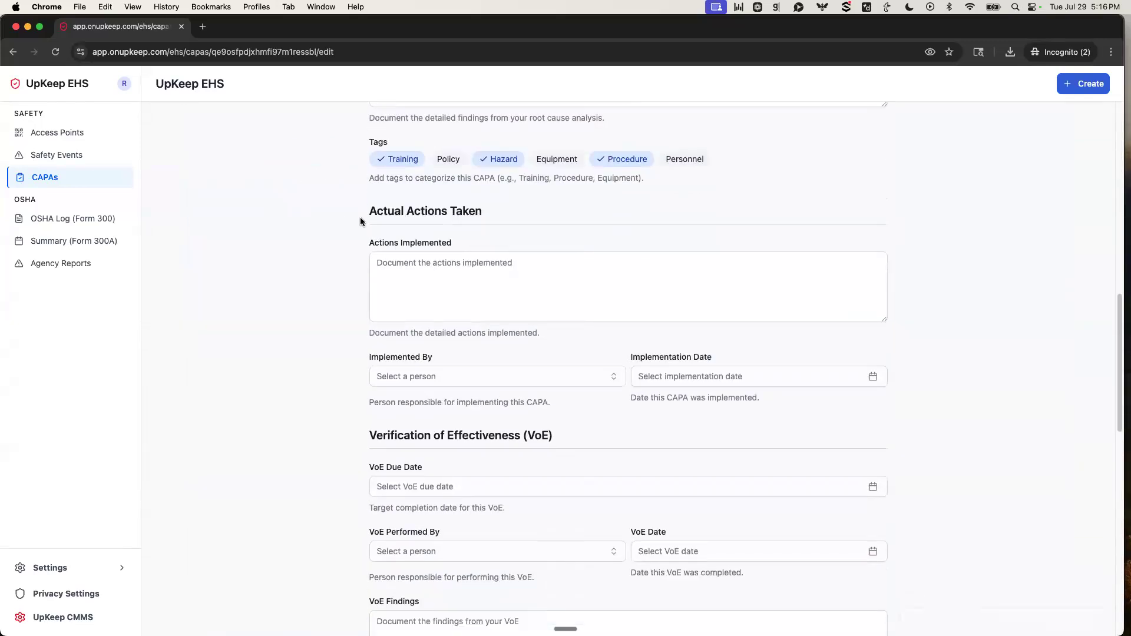
{"action": "left_click_drag", "start_coordinate": [359, 217], "coordinate": [503, 235]}
{"action": "left_click", "coordinate": [232, 280]}
{"action": "scroll", "coordinate": [325, 393], "scroll_direction": "down", "scroll_amount": 3}
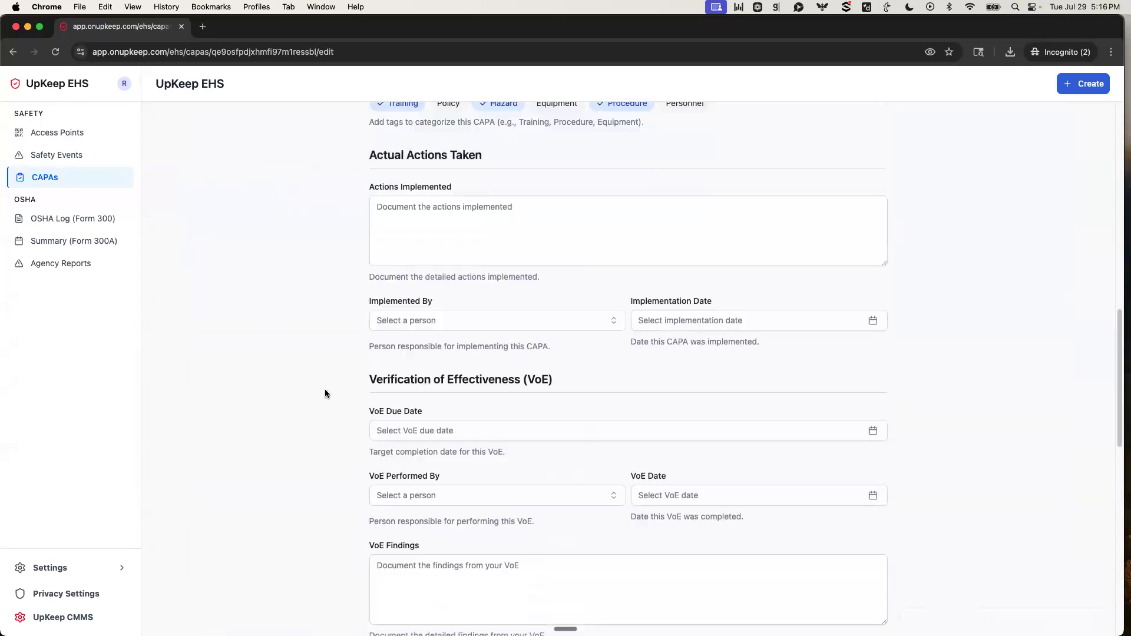
{"action": "left_click_drag", "start_coordinate": [359, 336], "coordinate": [341, 354]}
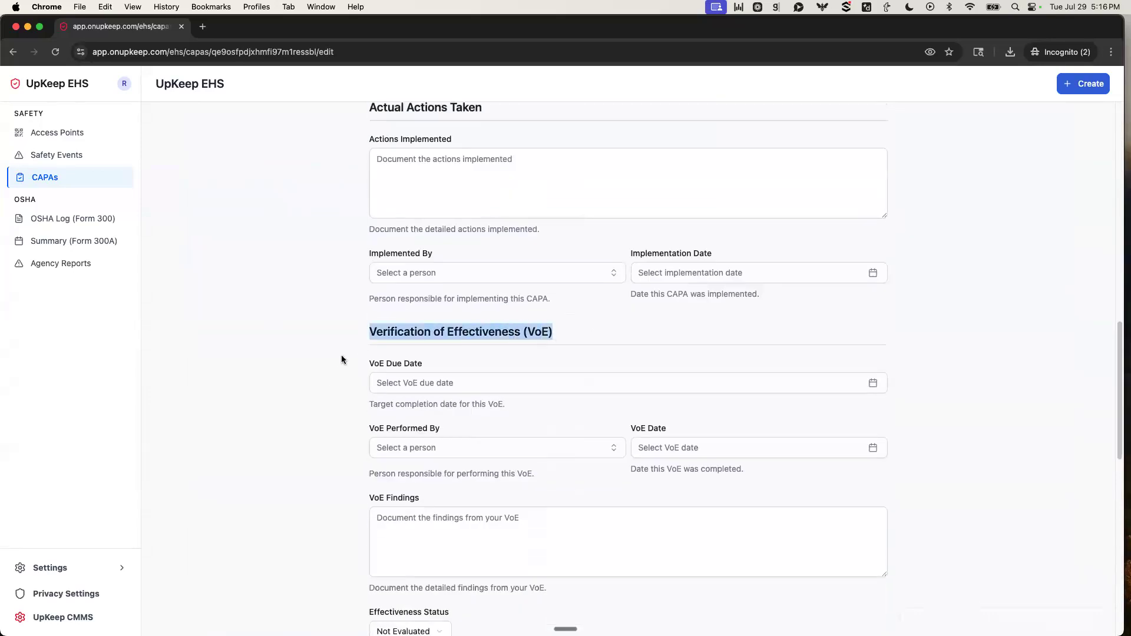
{"action": "left_click", "coordinate": [266, 371]}
{"action": "scroll", "coordinate": [267, 375], "scroll_direction": "up", "scroll_amount": 1}
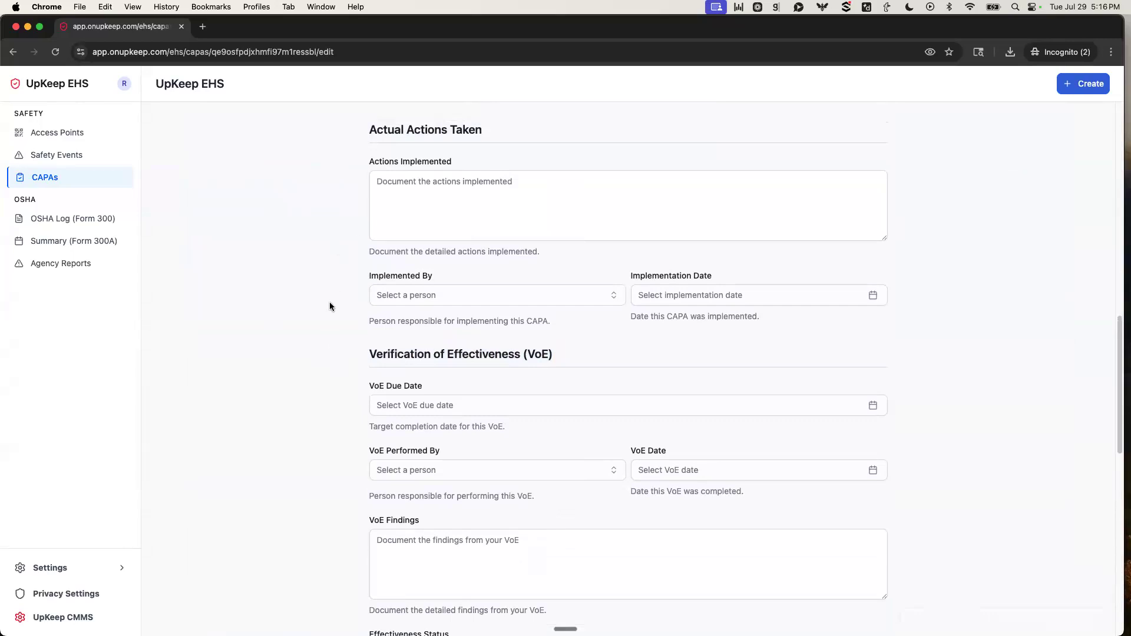
{"action": "scroll", "coordinate": [379, 276], "scroll_direction": "down", "scroll_amount": 4}
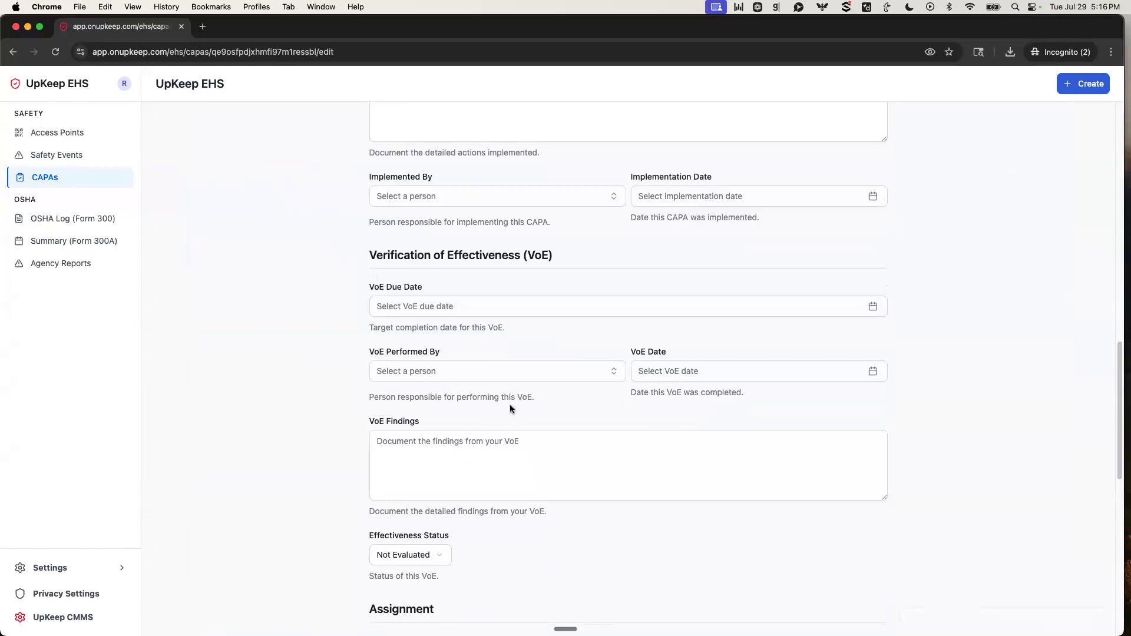
Look through the Effectiveness Status options and the remaining assignment, linkage and attachment fields, and save the CAPA as it is.
{"action": "scroll", "coordinate": [618, 412], "scroll_direction": "down", "scroll_amount": 6}
{"action": "left_click", "coordinate": [420, 388]}
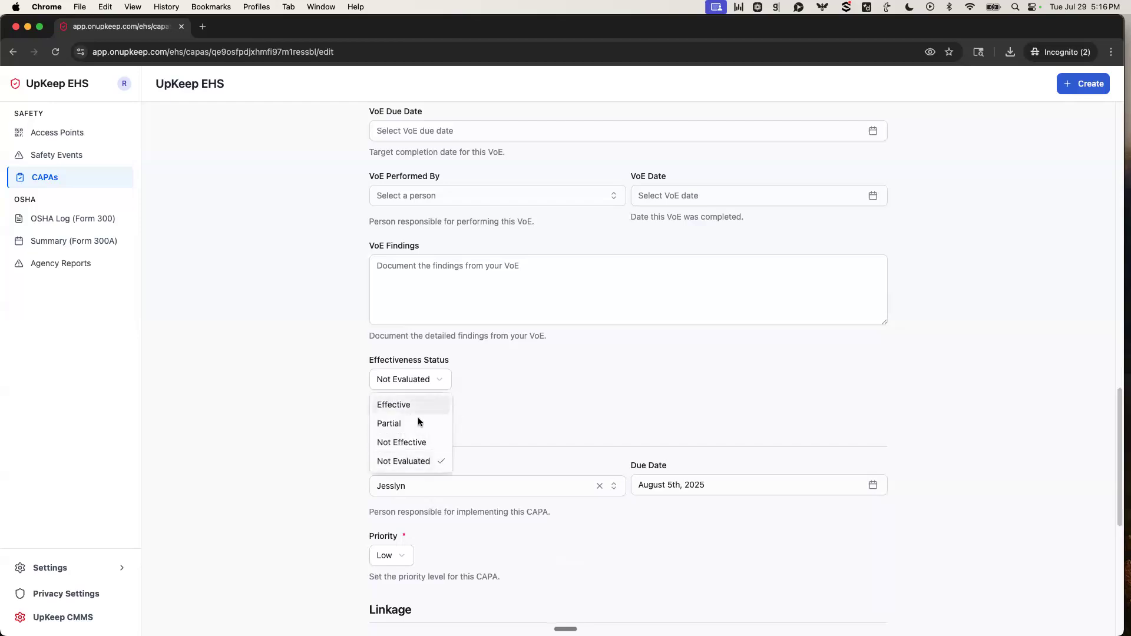
{"action": "left_click", "coordinate": [543, 385]}
{"action": "scroll", "coordinate": [499, 424], "scroll_direction": "down", "scroll_amount": 3}
{"action": "scroll", "coordinate": [499, 423], "scroll_direction": "down", "scroll_amount": 5}
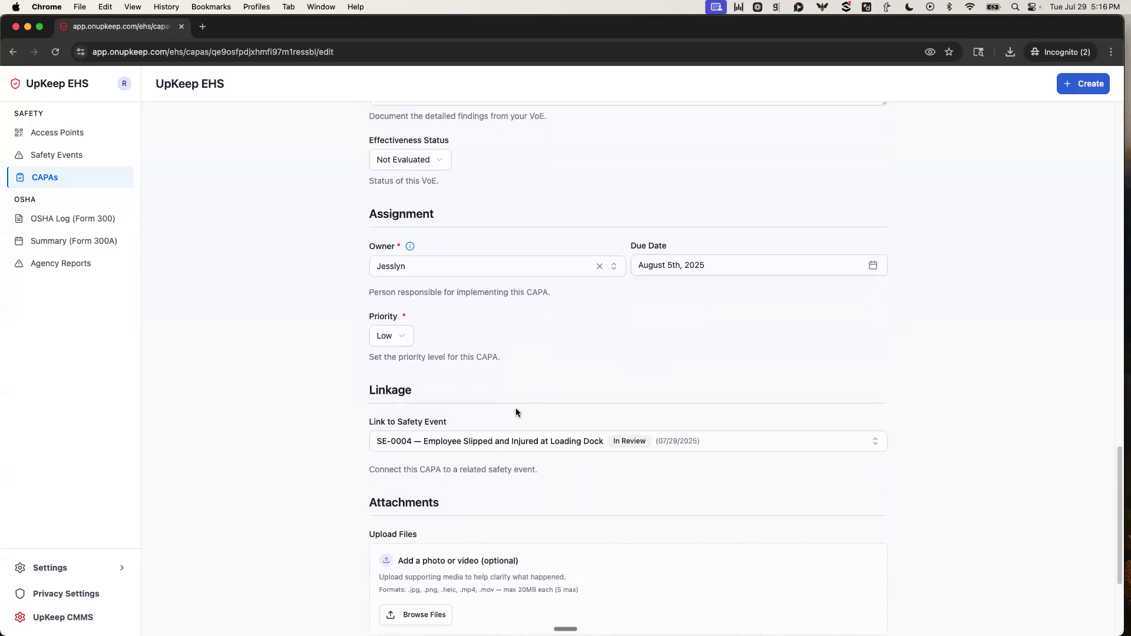
{"action": "scroll", "coordinate": [516, 410], "scroll_direction": "down", "scroll_amount": 4}
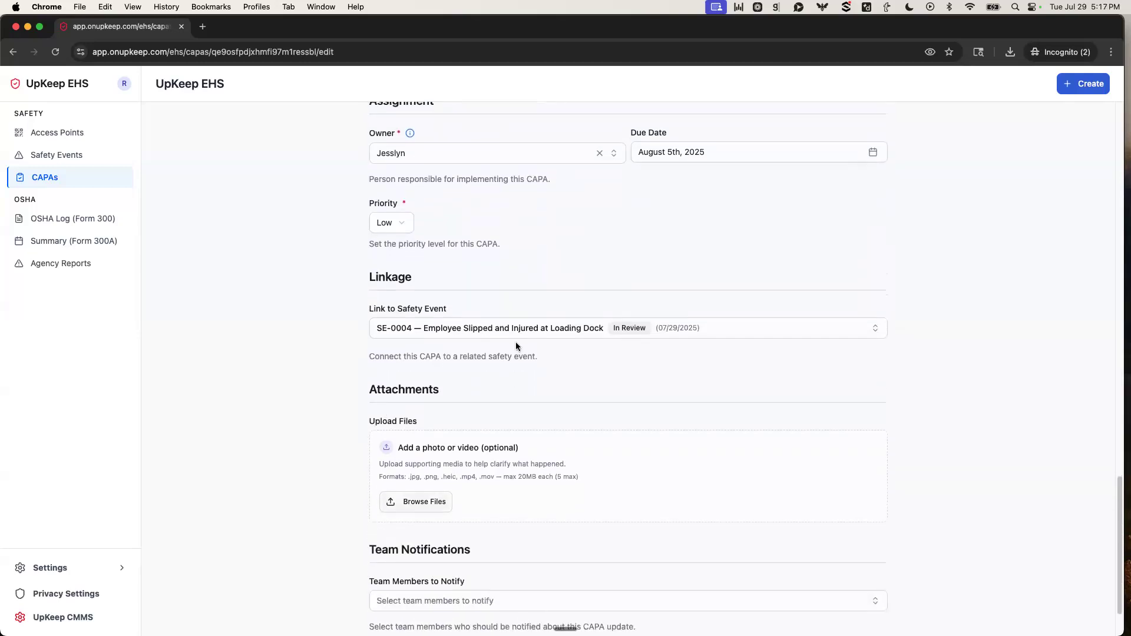
{"action": "scroll", "coordinate": [489, 366], "scroll_direction": "down", "scroll_amount": 3}
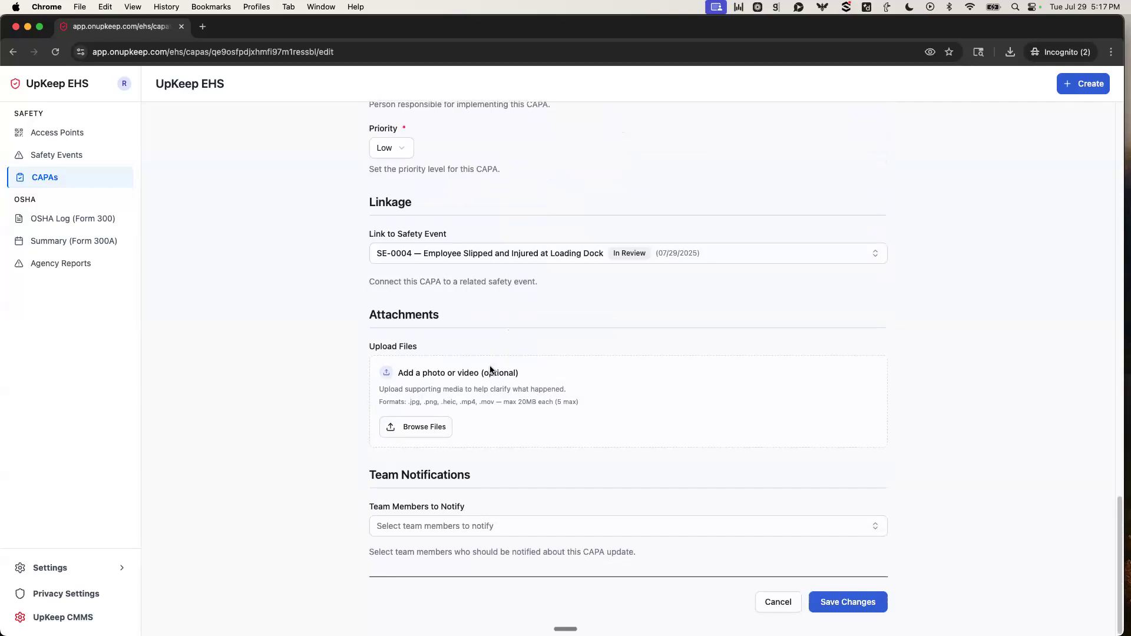
{"action": "left_click", "coordinate": [843, 607]}
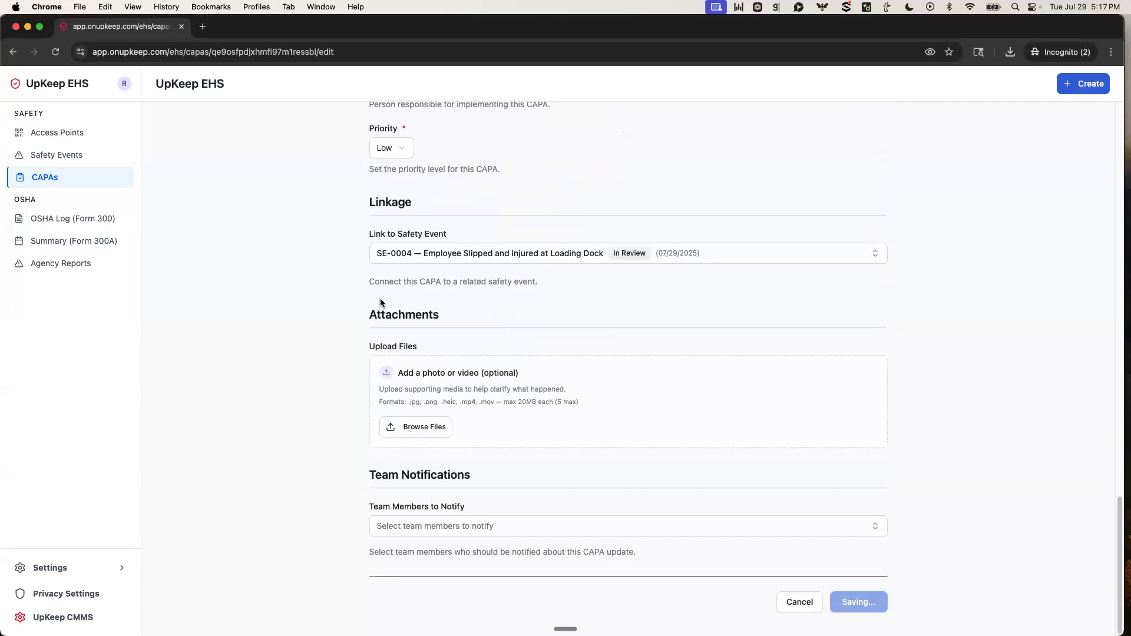
Examine the saved CAPA's status timeline, internal audit log, comments area and linked safety event.
{"action": "scroll", "coordinate": [614, 325], "scroll_direction": "down", "scroll_amount": 2}
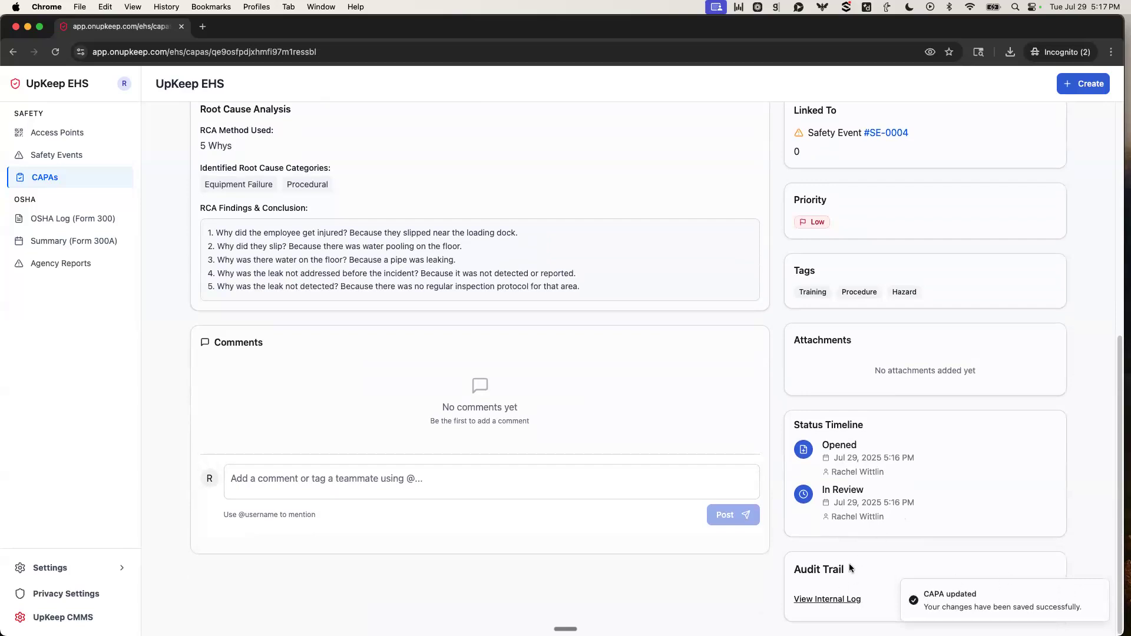
{"action": "scroll", "coordinate": [874, 541], "scroll_direction": "down", "scroll_amount": 1}
{"action": "scroll", "coordinate": [874, 540], "scroll_direction": "down", "scroll_amount": 3}
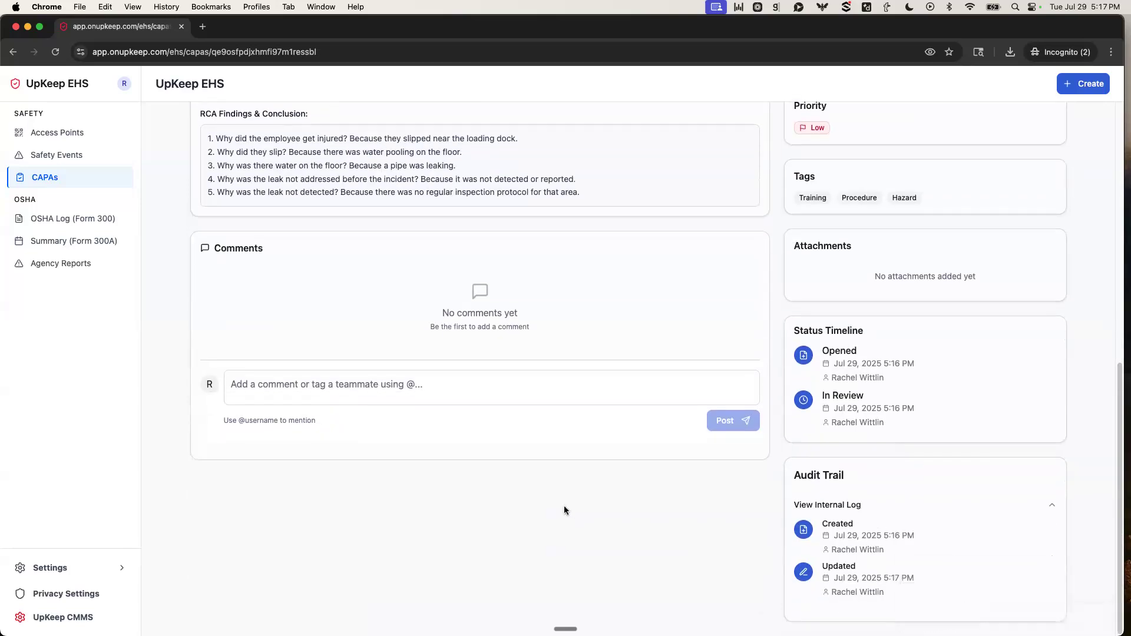
{"action": "scroll", "coordinate": [564, 505], "scroll_direction": "up", "scroll_amount": 5}
{"action": "scroll", "coordinate": [566, 504], "scroll_direction": "up", "scroll_amount": 3}
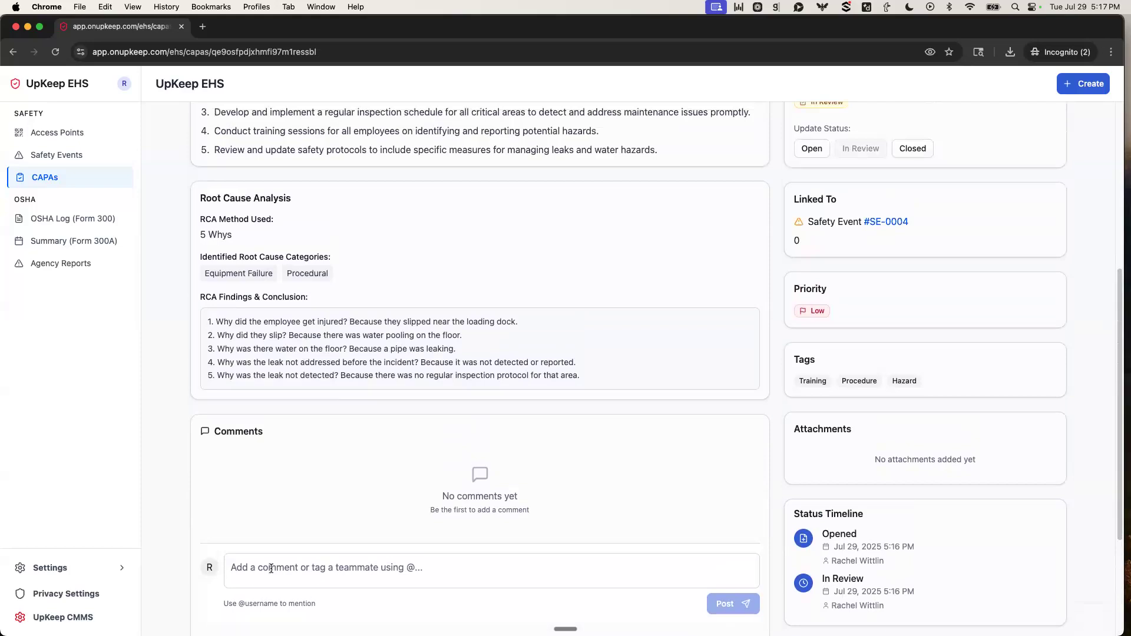
{"action": "scroll", "coordinate": [319, 554], "scroll_direction": "up", "scroll_amount": 1}
{"action": "scroll", "coordinate": [319, 550], "scroll_direction": "up", "scroll_amount": 6}
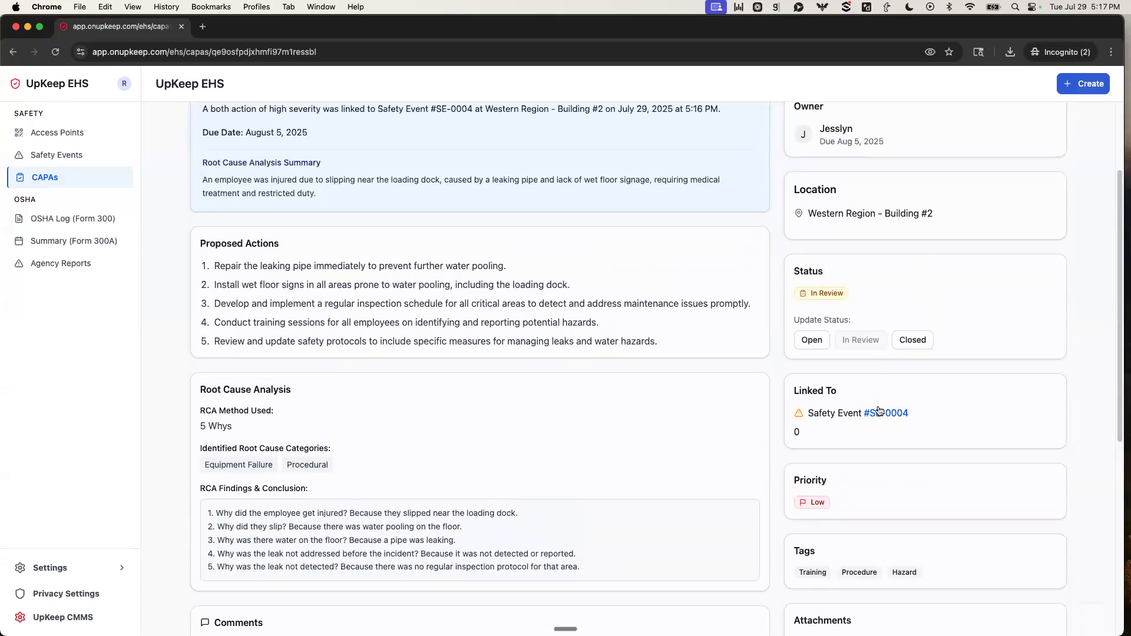
{"action": "scroll", "coordinate": [790, 403], "scroll_direction": "up", "scroll_amount": 4}
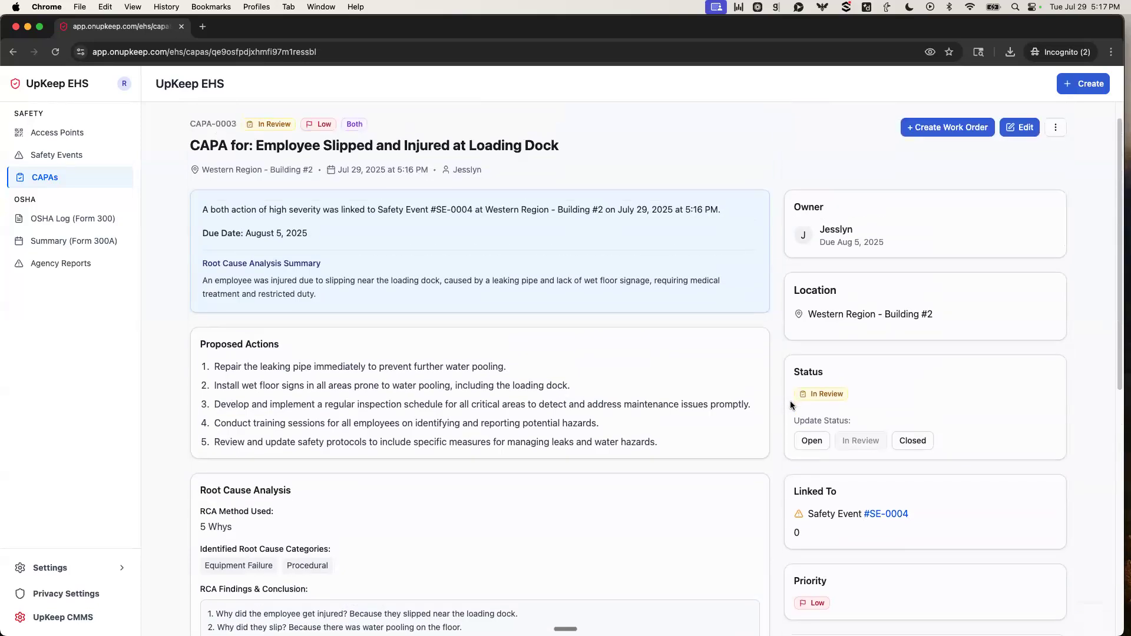
{"action": "scroll", "coordinate": [789, 400], "scroll_direction": "up", "scroll_amount": 1}
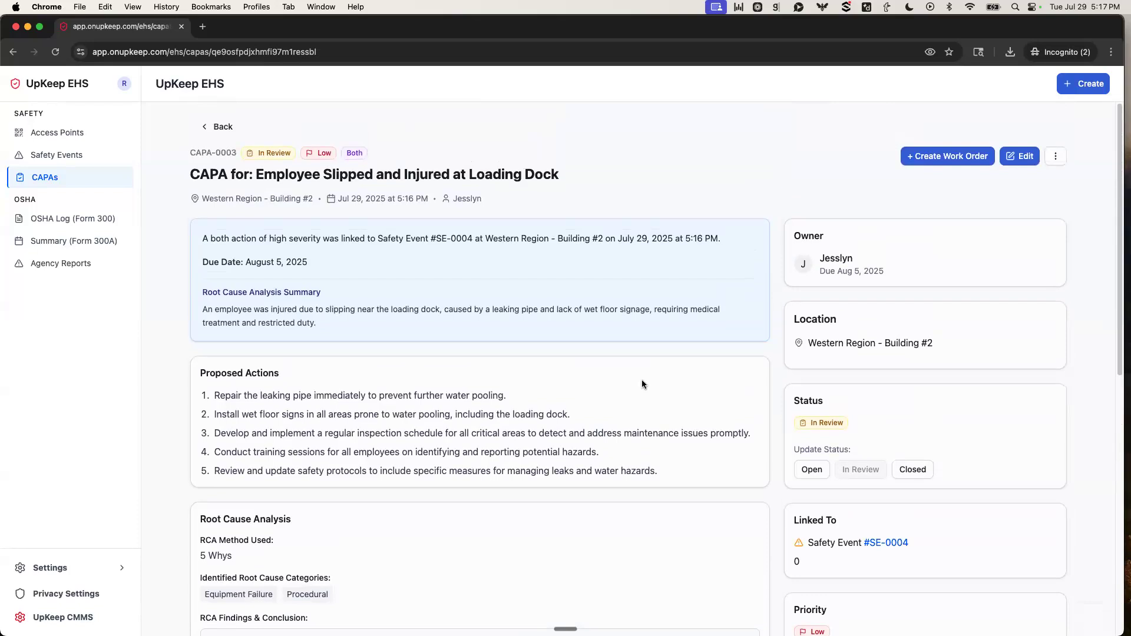
Create a work order from the CAPA with the pre-filled title and description, High priority and due date 08/05/2025.
{"action": "left_click", "coordinate": [944, 156]}
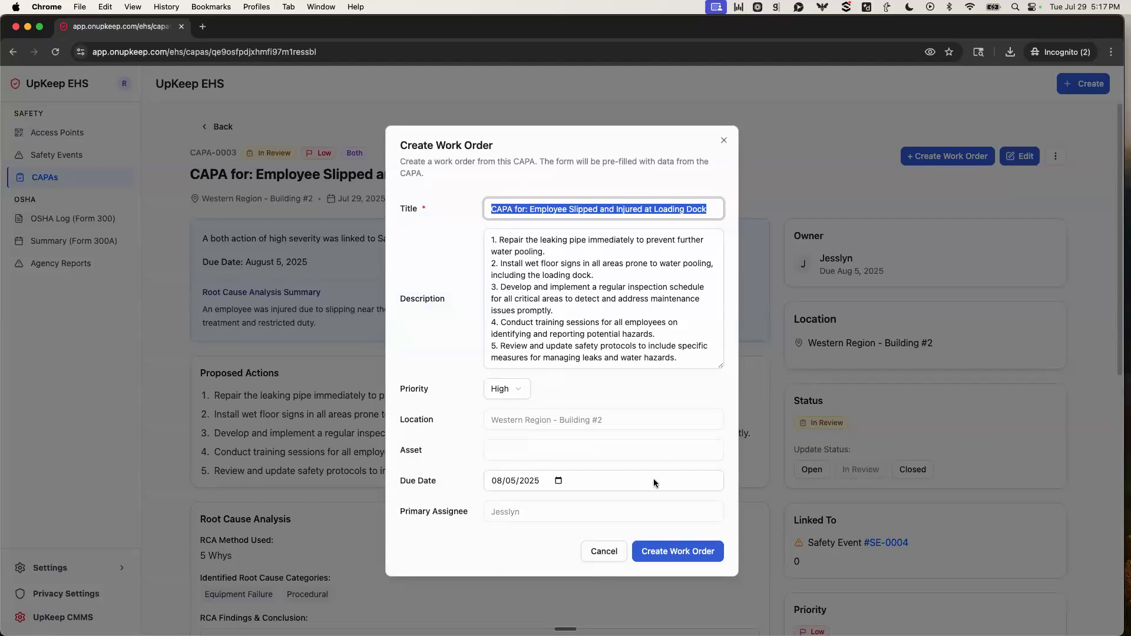
{"action": "left_click", "coordinate": [675, 551]}
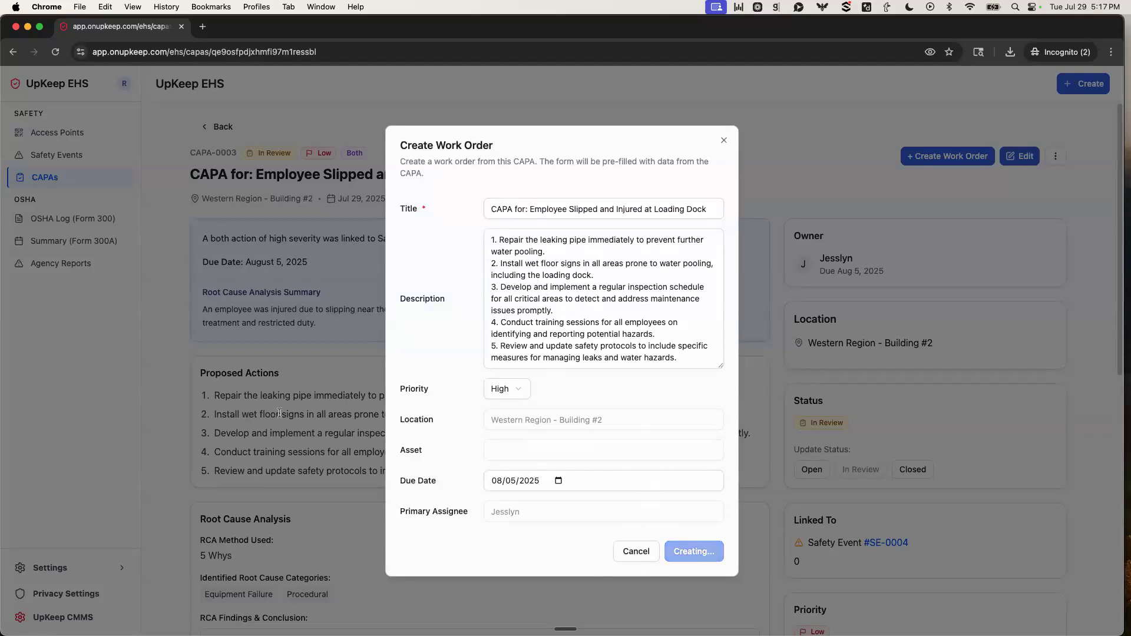
{"action": "scroll", "coordinate": [946, 365], "scroll_direction": "down", "scroll_amount": 5}
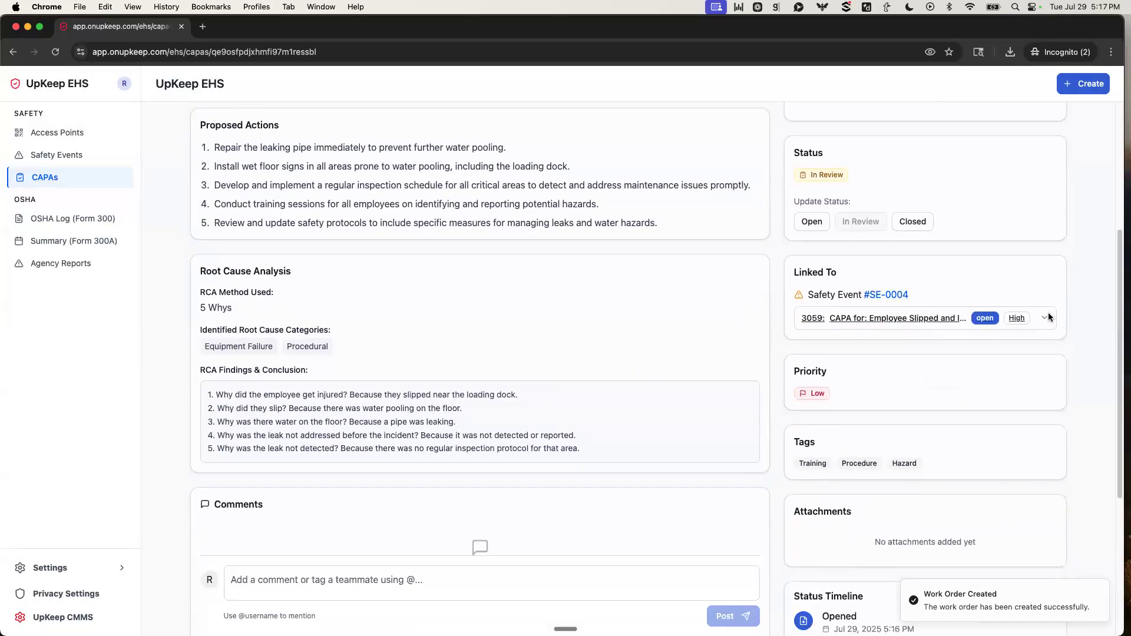
Expand the work order linked to the CAPA, view its full details in UpKeep CMMS, and close them.
{"action": "left_click", "coordinate": [999, 314]}
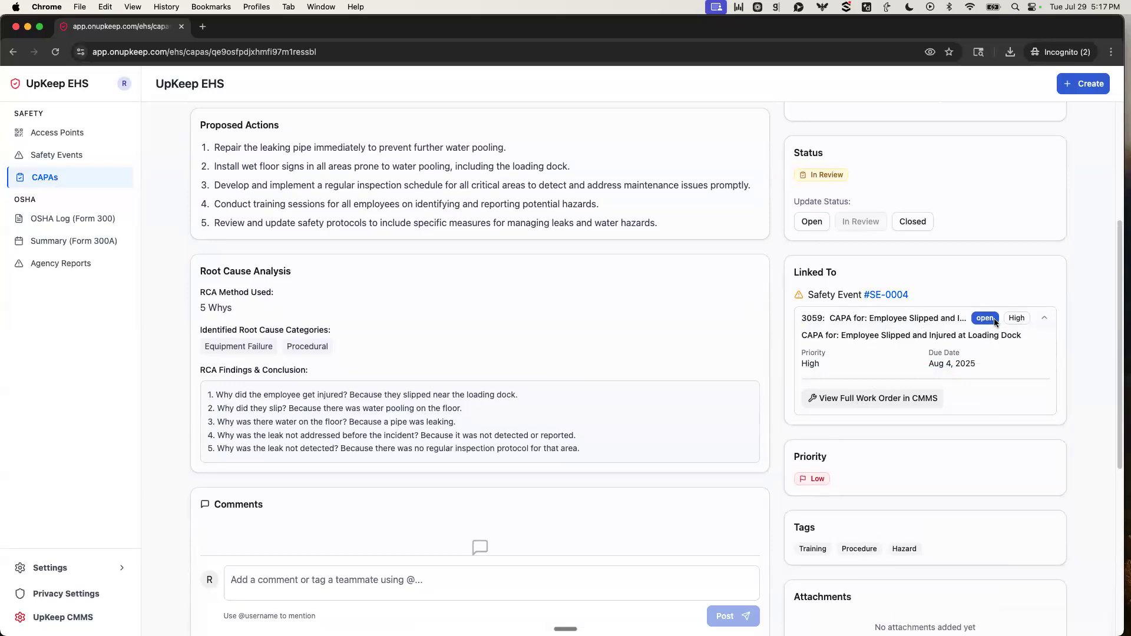
{"action": "left_click", "coordinate": [875, 398]}
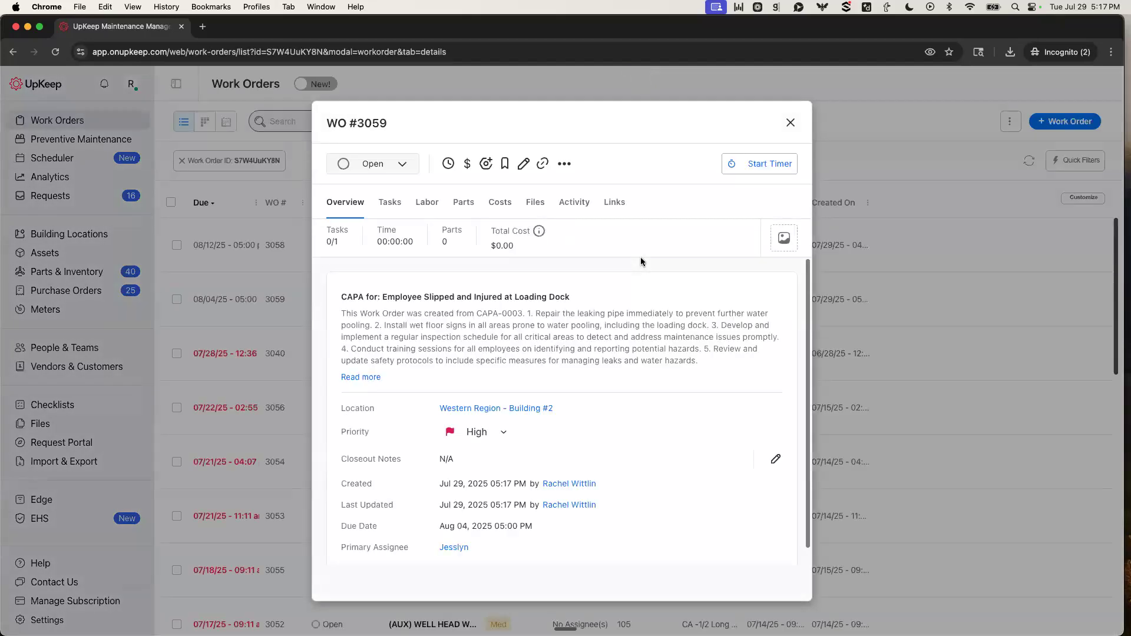
{"action": "left_click", "coordinate": [790, 122]}
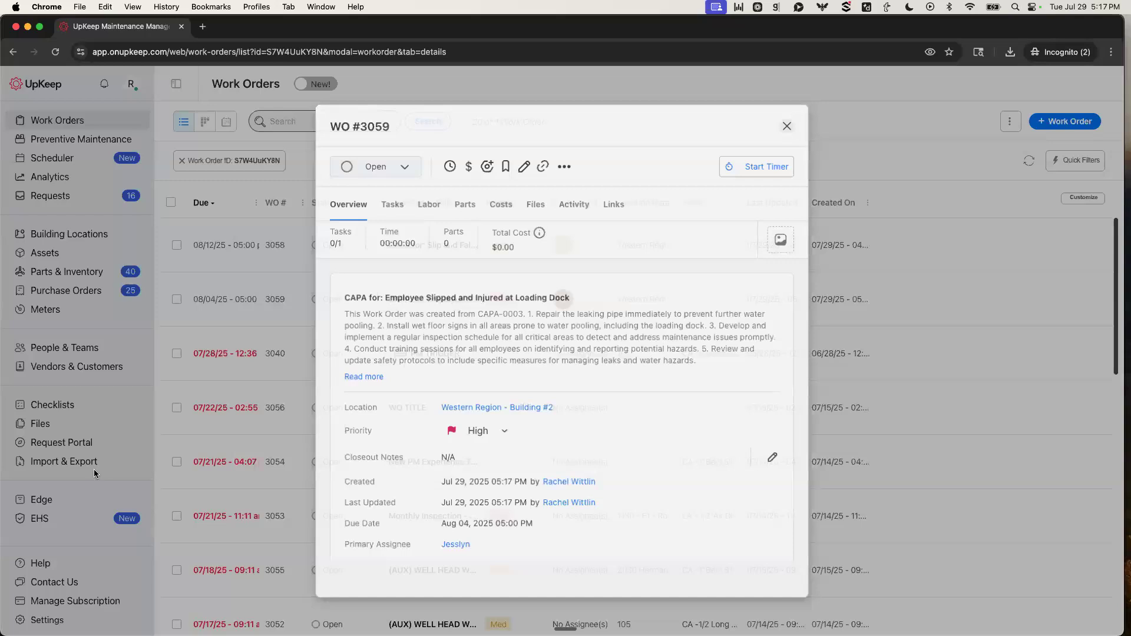
Switch back to UpKeep EHS and filter the CAPA Tracker by Low priority.
{"action": "left_click", "coordinate": [51, 519]}
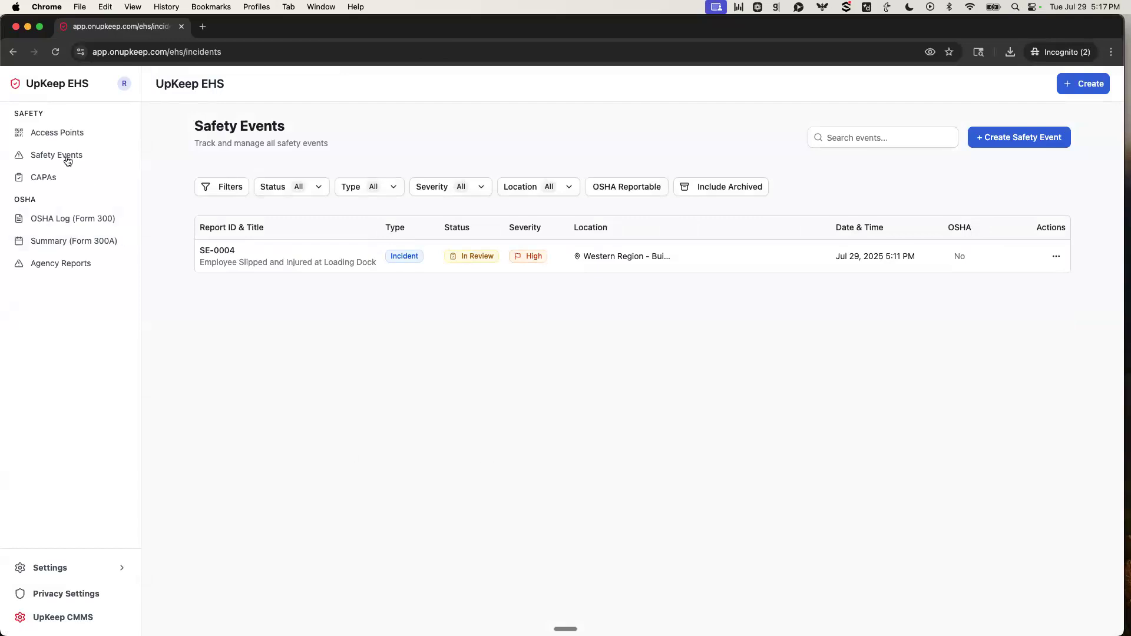
{"action": "left_click", "coordinate": [26, 178]}
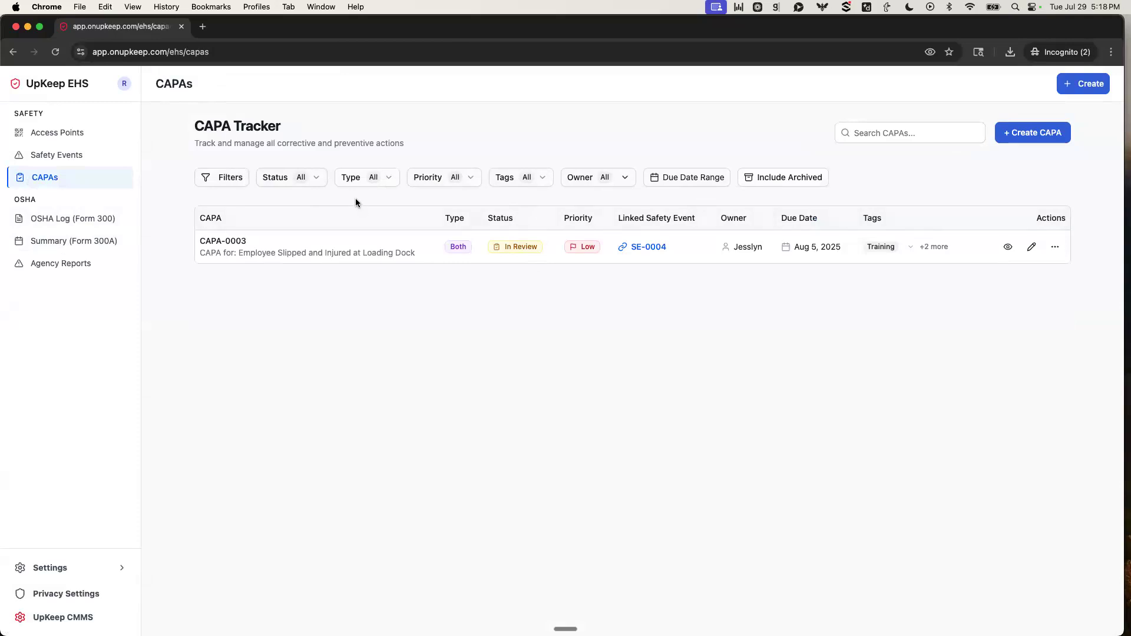
{"action": "left_click", "coordinate": [472, 183]}
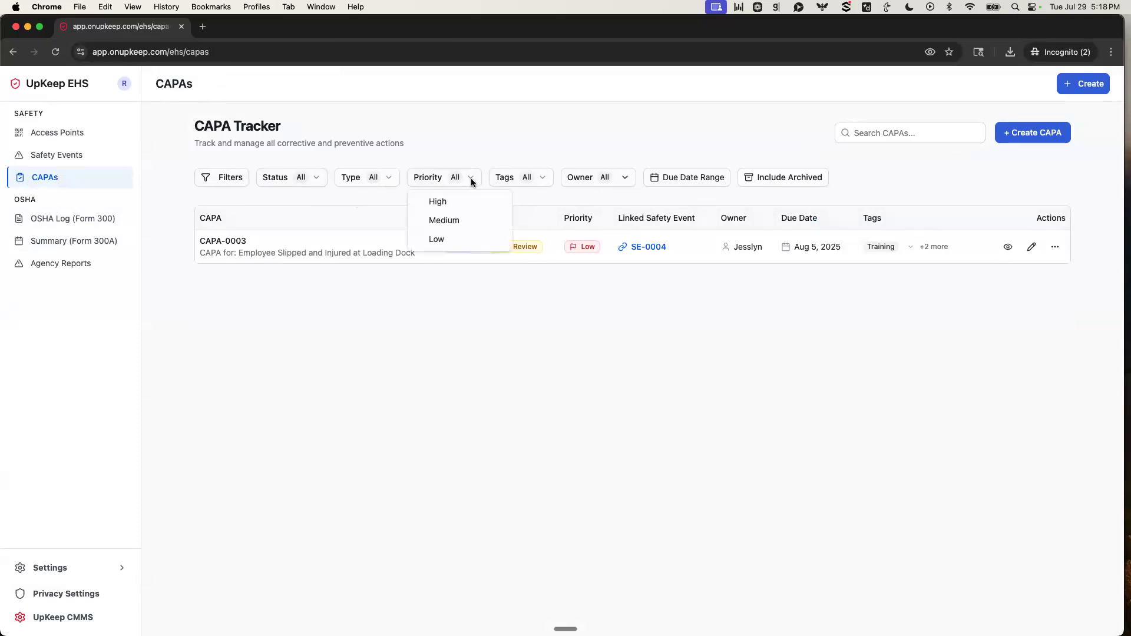
{"action": "left_click", "coordinate": [441, 239]}
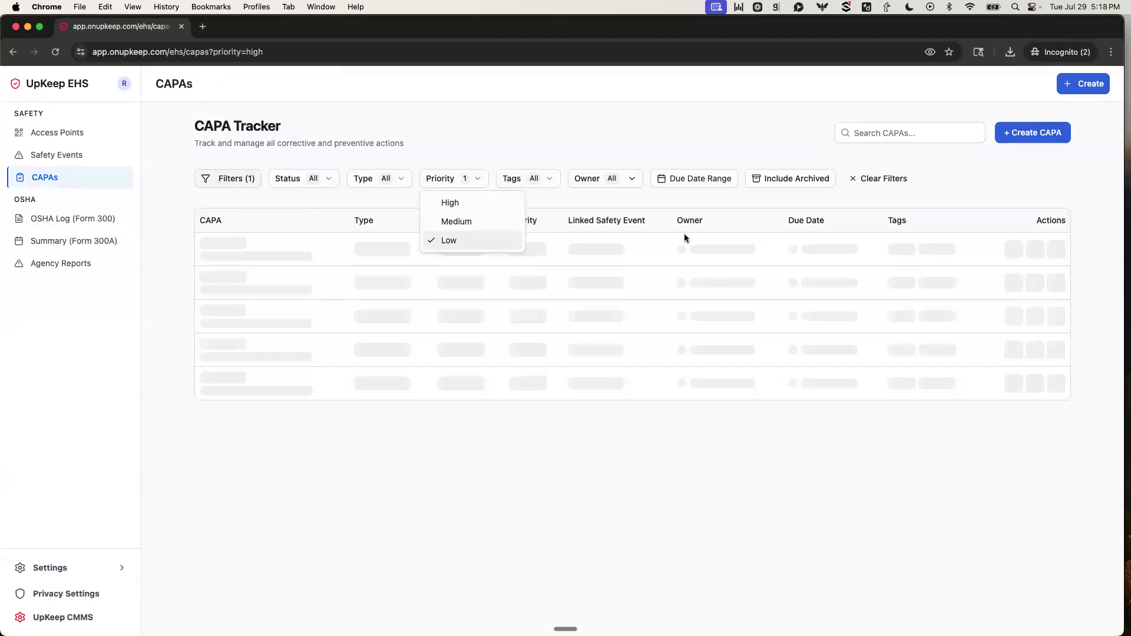
{"action": "left_click", "coordinate": [421, 353]}
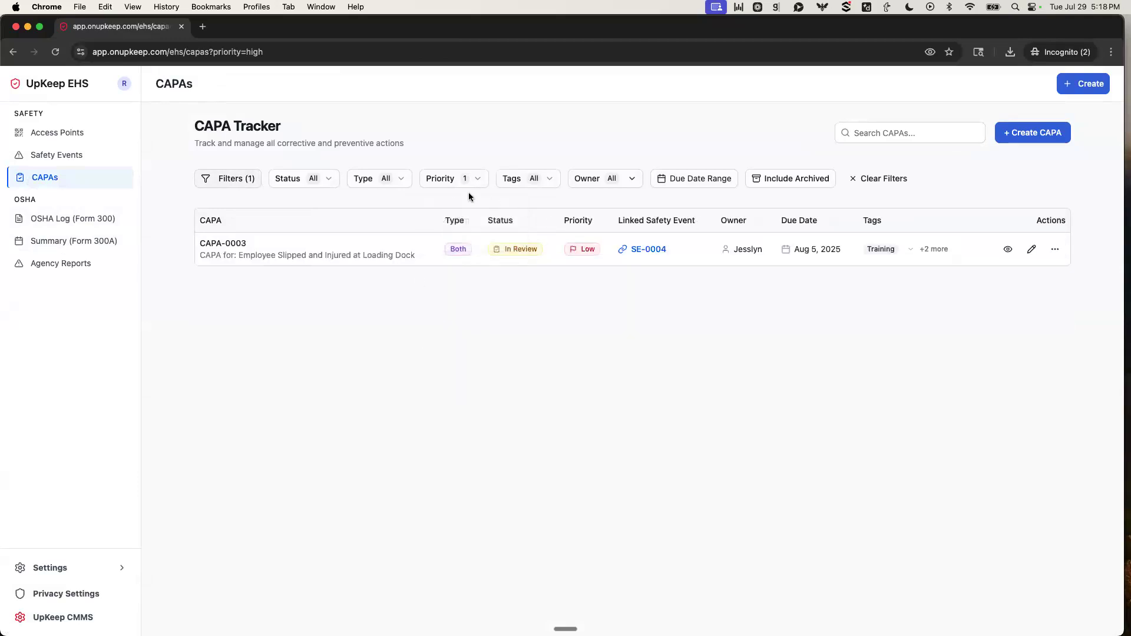
Filter the CAPA Tracker by the CAPA's assigned owner as well.
{"action": "left_click", "coordinate": [618, 180]}
{"action": "left_click", "coordinate": [637, 226]}
{"action": "left_click", "coordinate": [435, 305]}
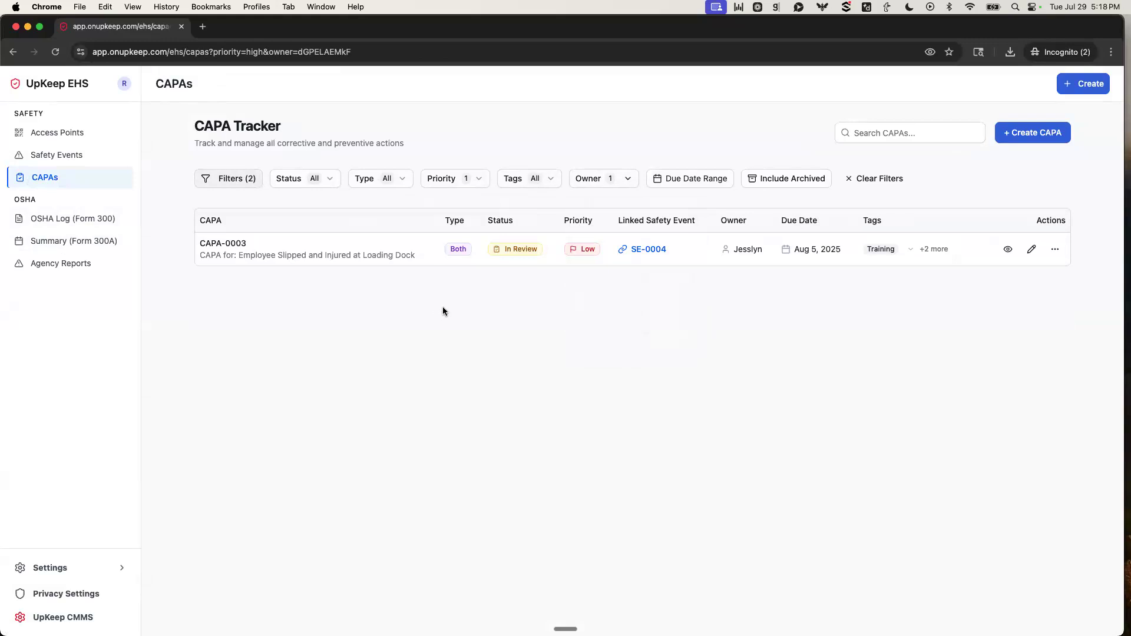
Search the filtered CAPA Tracker for 0003.
{"action": "left_click", "coordinate": [919, 133]}
{"action": "type", "text": "0003"}
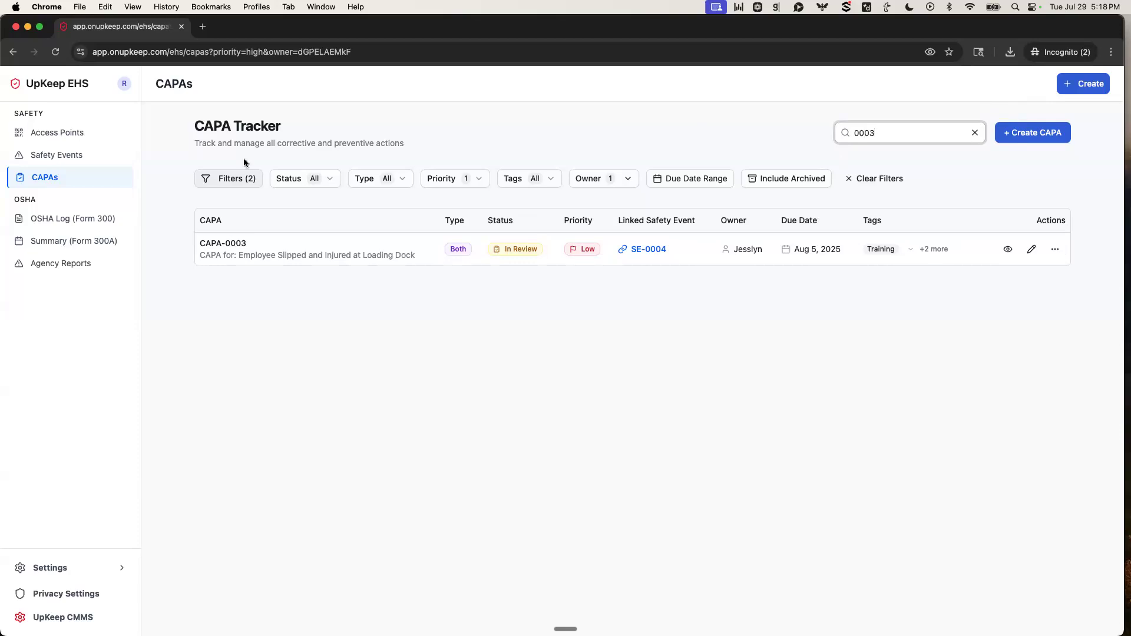
{"action": "left_click", "coordinate": [261, 295]}
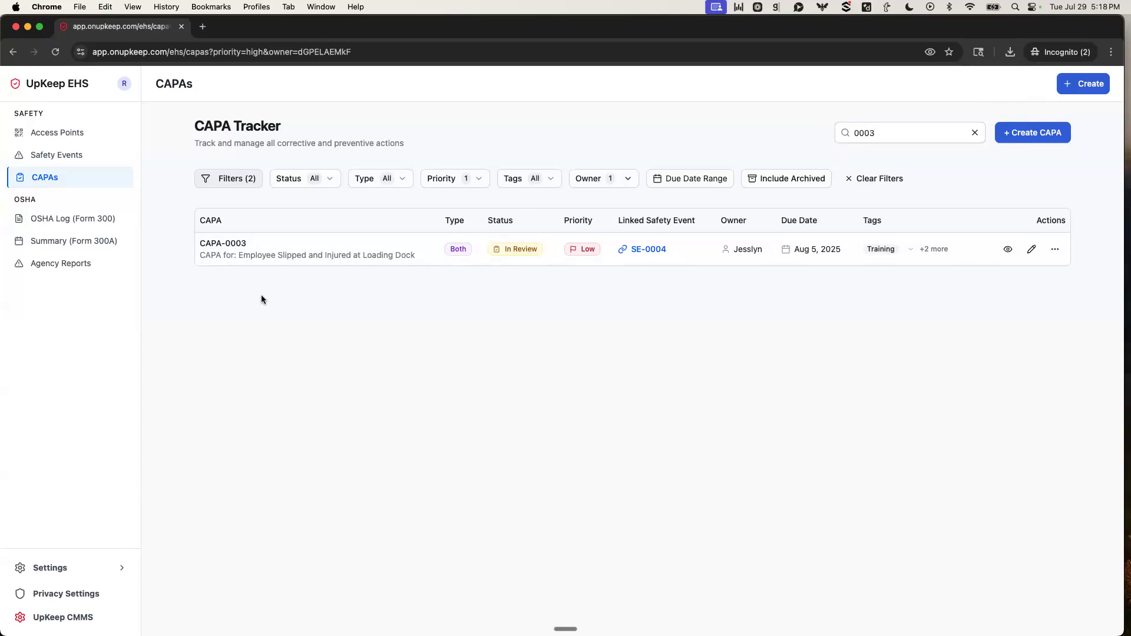